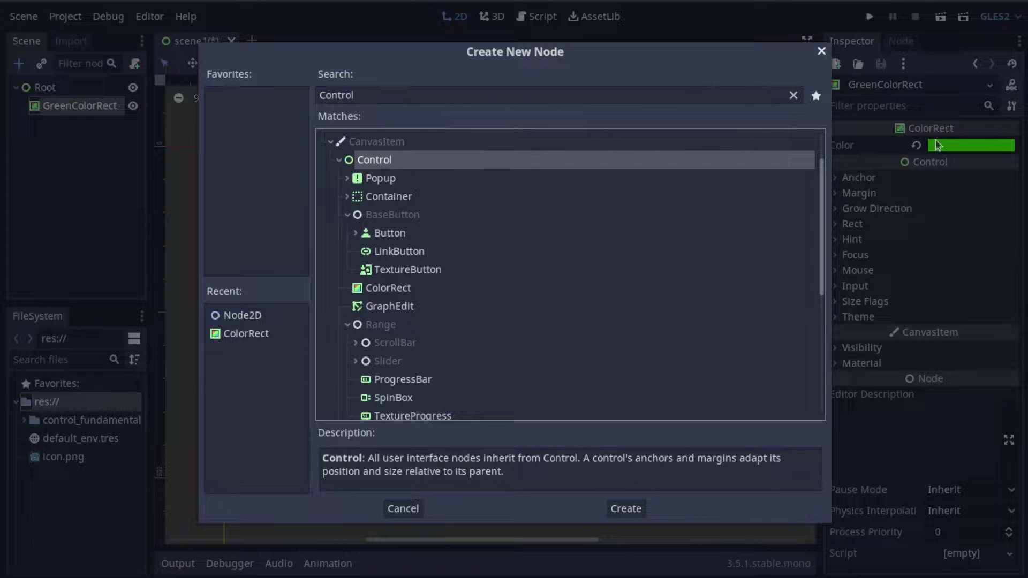
# Browse the node types that inherit from Control, reading the Button, Label and LineEdit descriptions, and close the list without creating a node
pyautogui.click(392, 238)
pyautogui.scroll(-3, 423, 249)
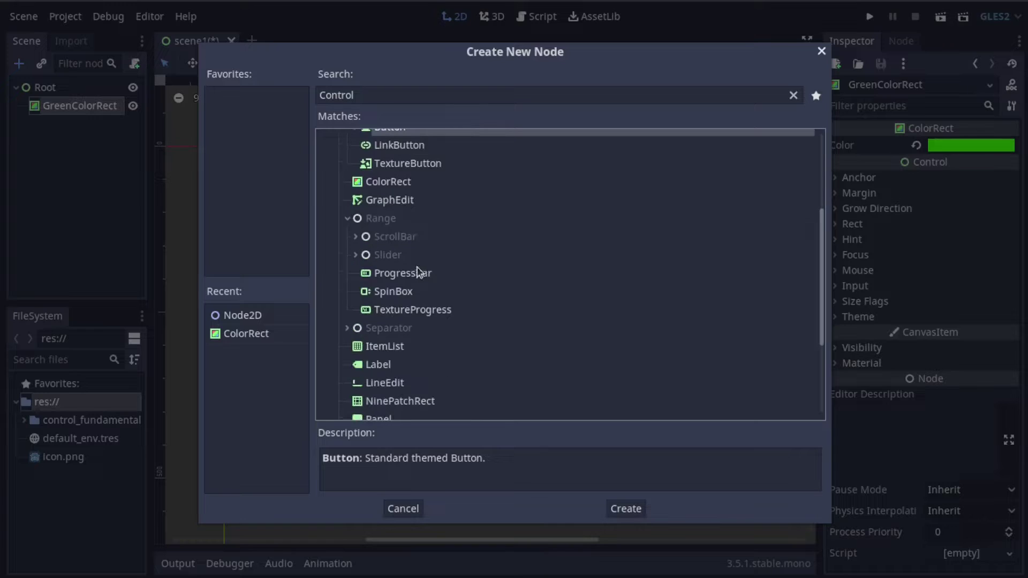
pyautogui.click(419, 271)
pyautogui.scroll(-3, 415, 274)
pyautogui.click(404, 259)
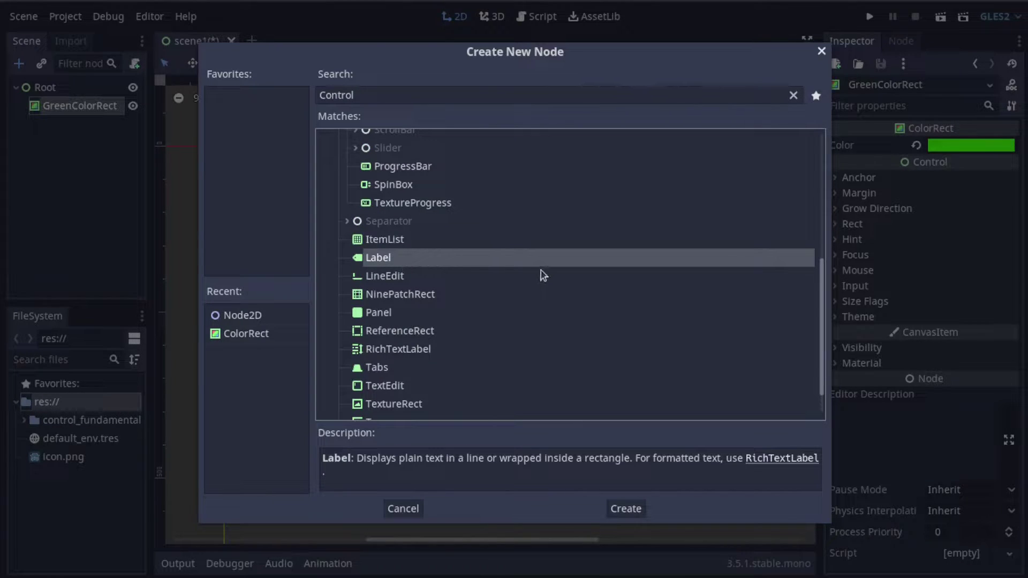
pyautogui.click(443, 275)
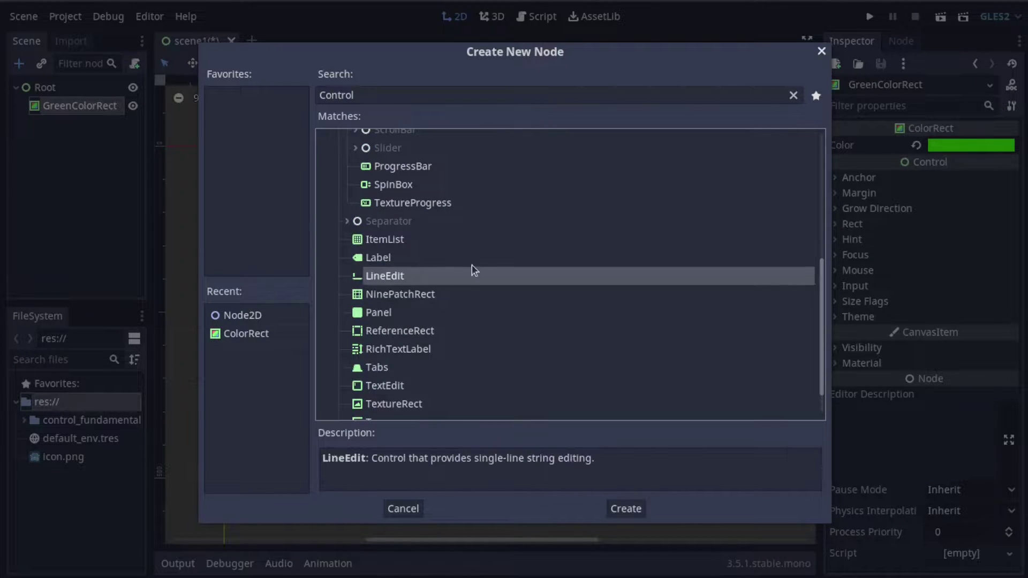
pyautogui.scroll(-2, 530, 300)
pyautogui.scroll(5, 626, 232)
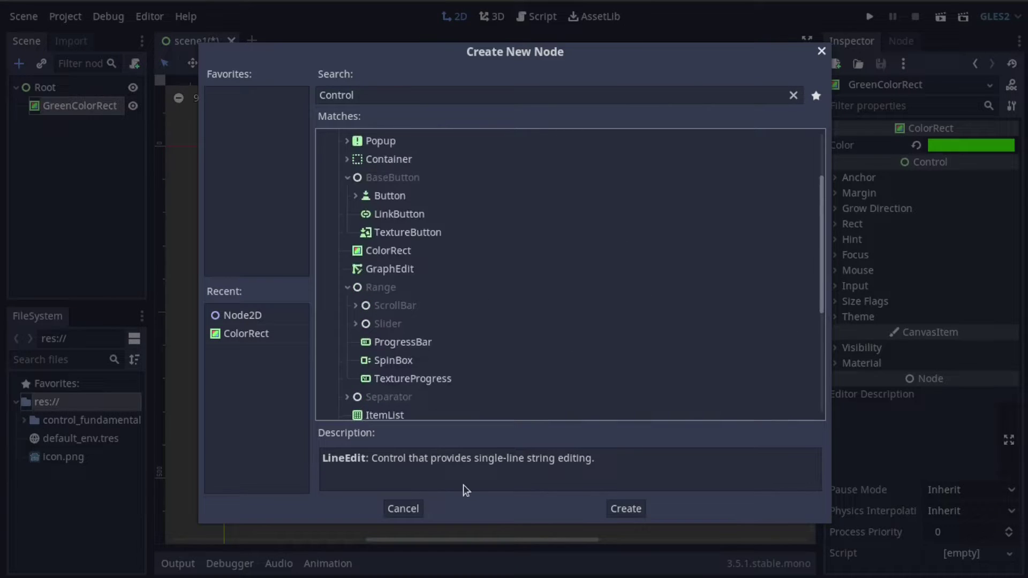
pyautogui.click(408, 506)
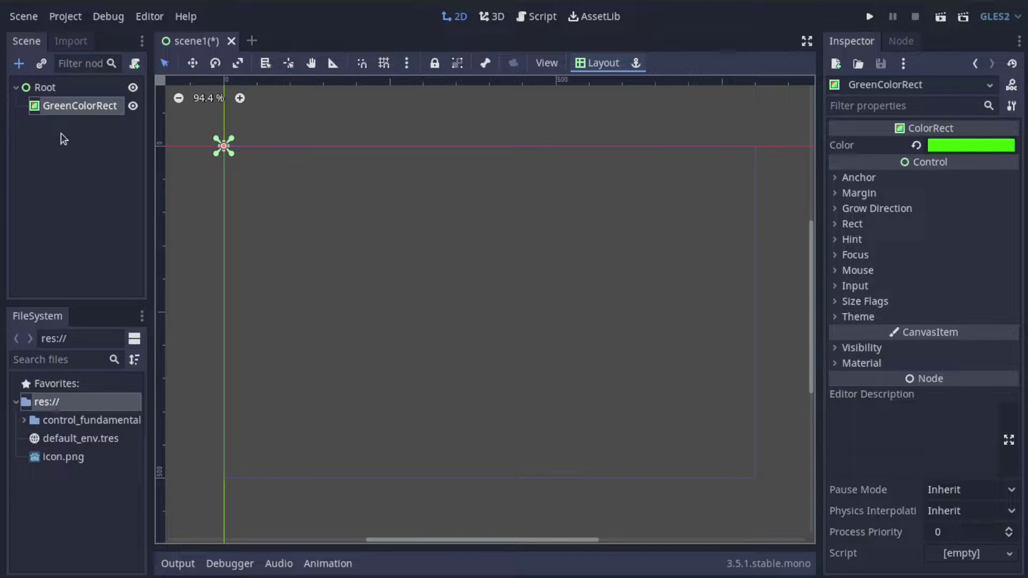
# Expand the anchor and margin properties of GreenColorRect, and select the Root node to view its bounds
pyautogui.click(858, 177)
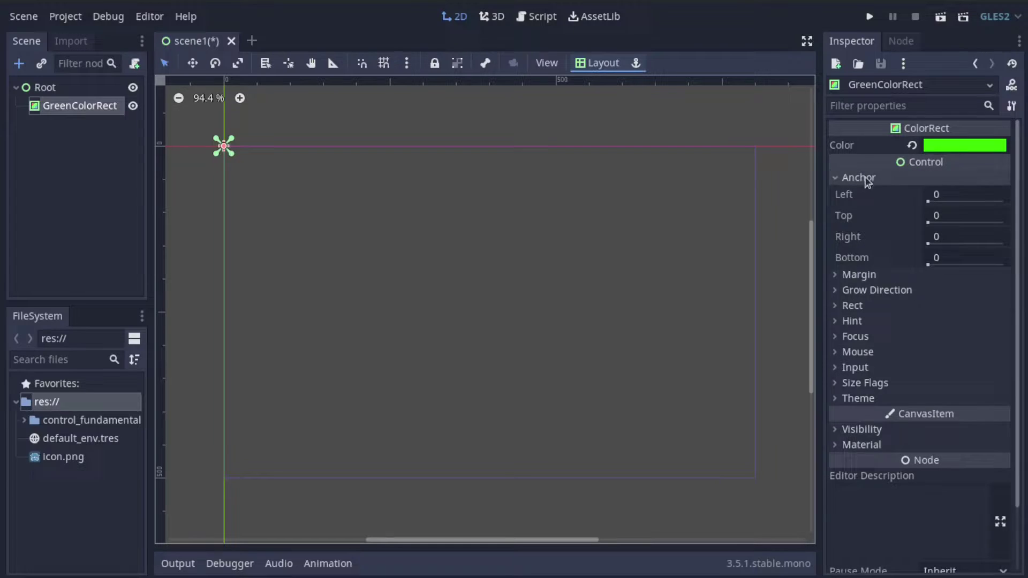
pyautogui.click(854, 275)
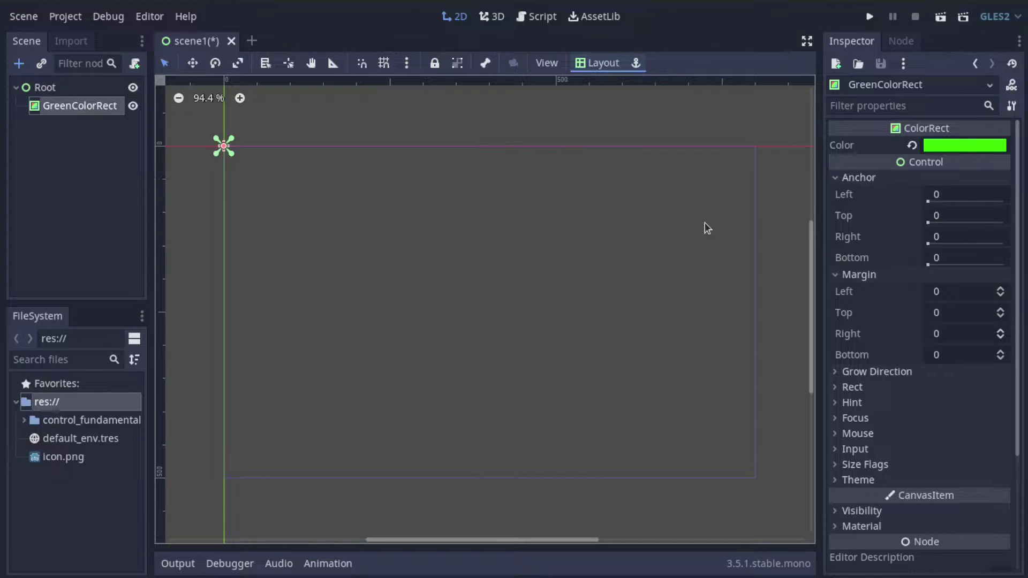
pyautogui.click(80, 122)
pyautogui.click(67, 111)
pyautogui.click(53, 88)
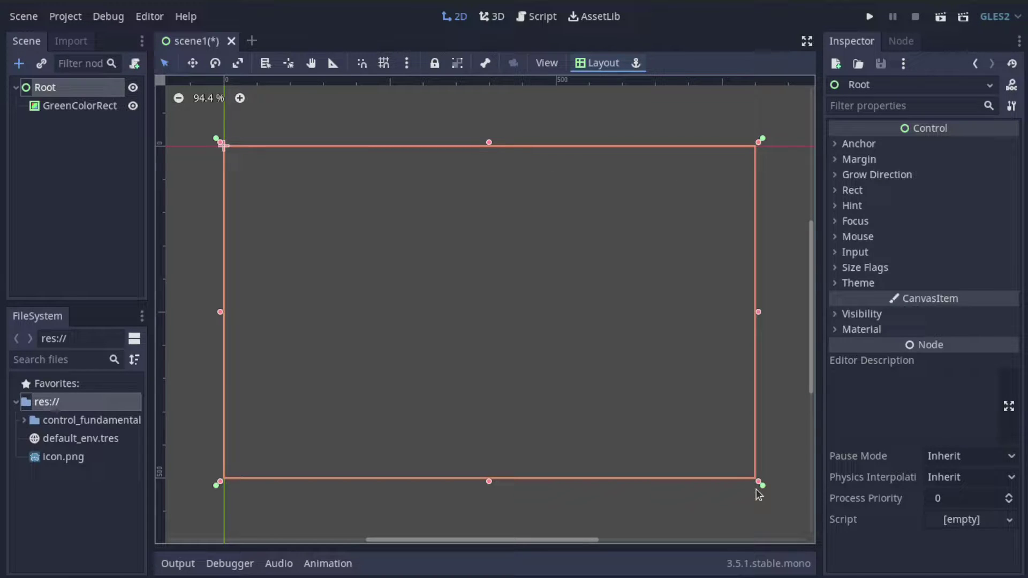
# Set the right and bottom anchors of GreenColorRect to 1 and deselect the node
pyautogui.click(81, 109)
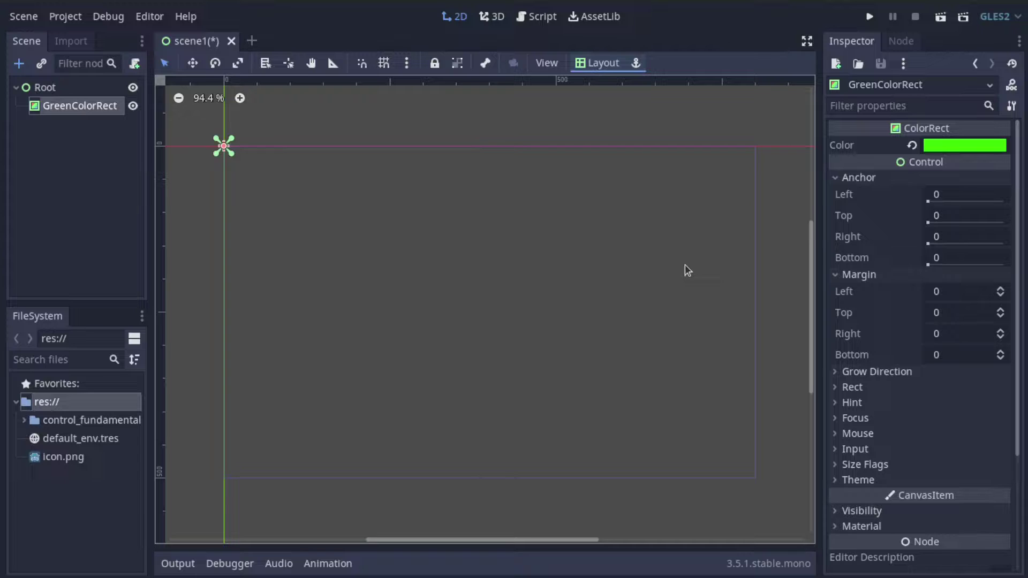
pyautogui.click(954, 244)
pyautogui.write('1')
pyautogui.click(957, 258)
pyautogui.write('1')
pyautogui.press('Return')
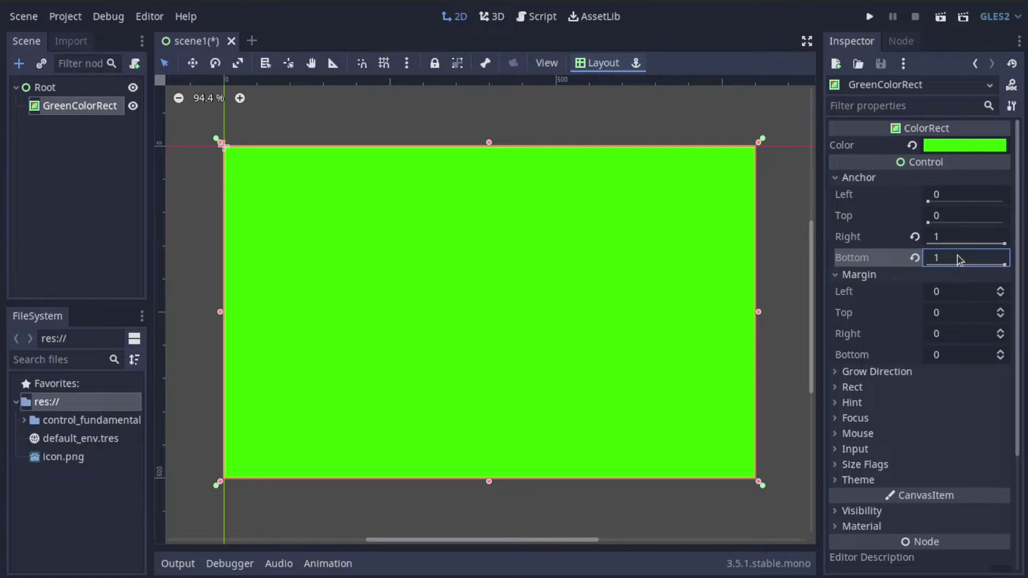
pyautogui.click(780, 192)
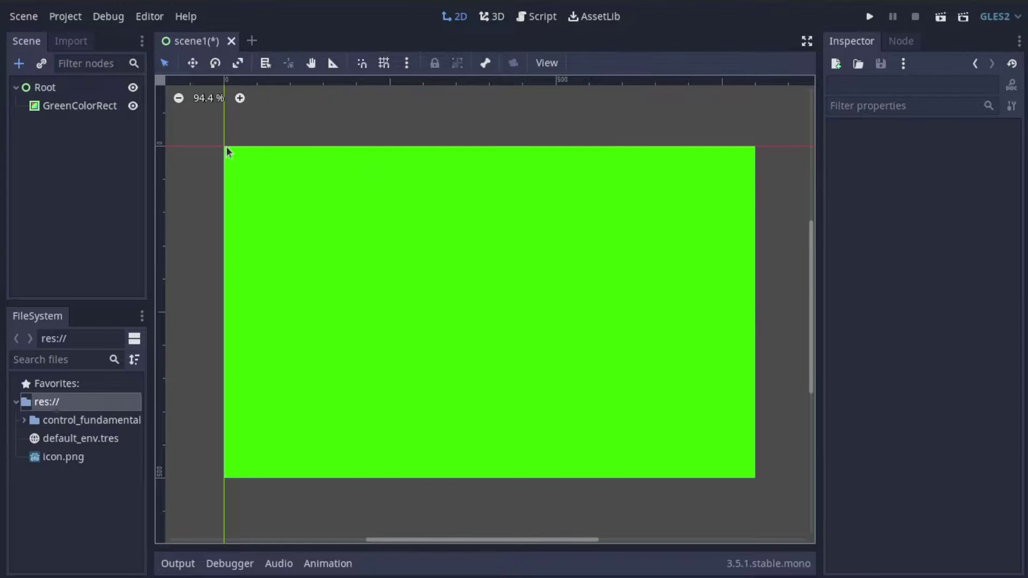
# Set GreenColorRect's left anchor to 0.25 and its right anchor to 0.75
pyautogui.click(94, 105)
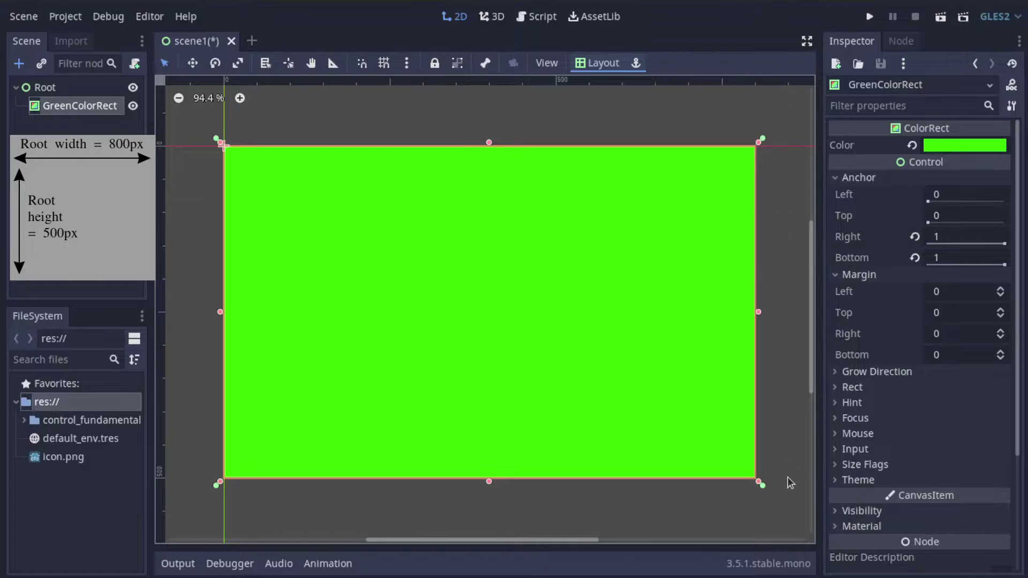
pyautogui.click(956, 197)
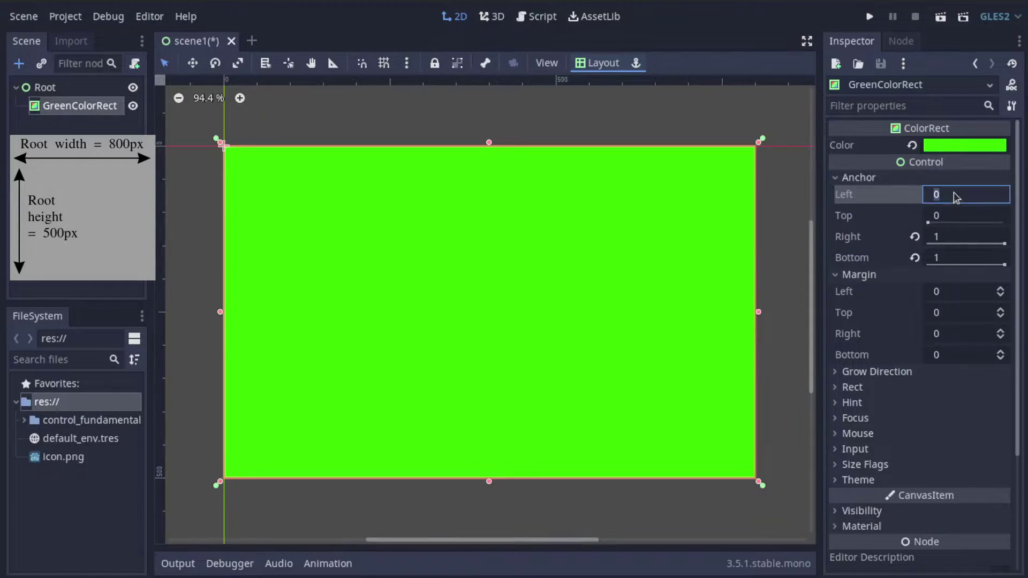
pyautogui.write('0.25')
pyautogui.press('Return')
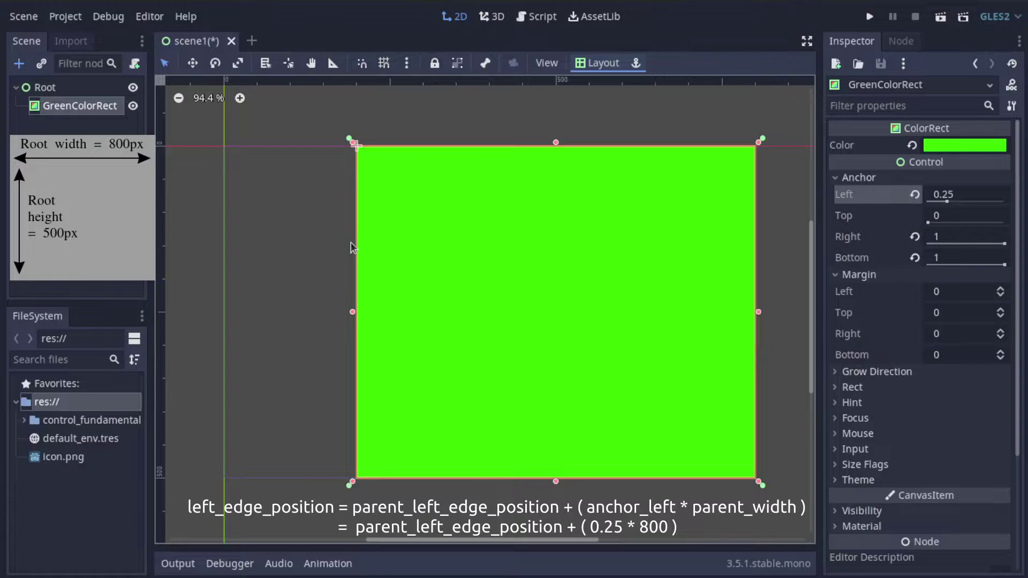
pyautogui.click(948, 240)
pyautogui.write('0.75')
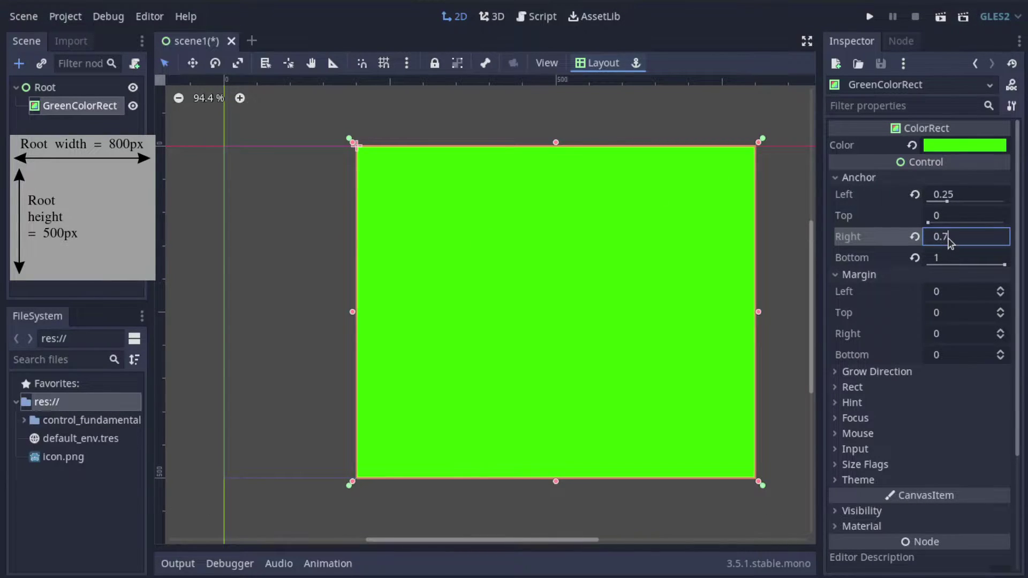
pyautogui.press('Return')
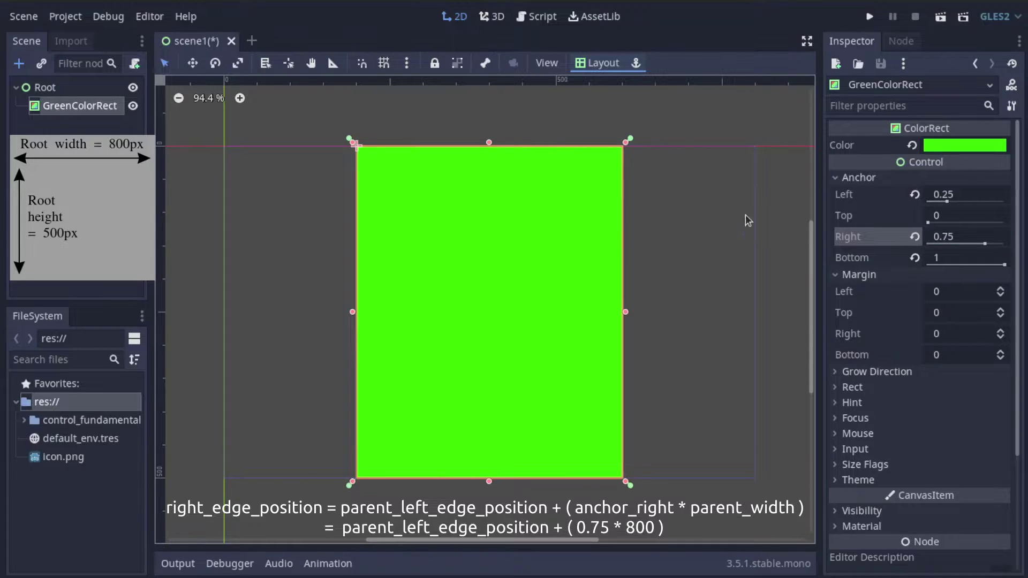
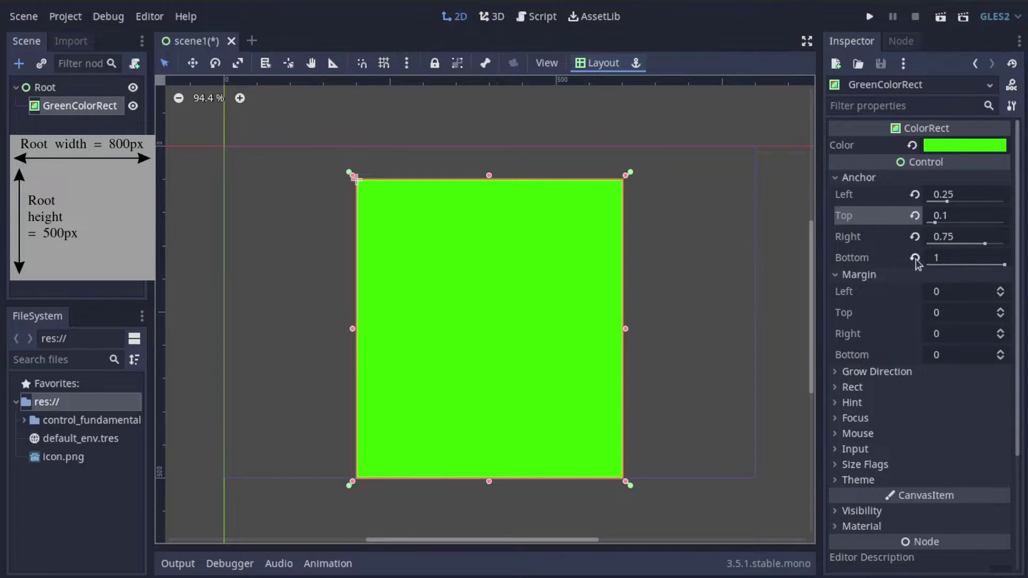
# Set GreenColorRect's bottom anchor to 0.9
pyautogui.click(943, 259)
pyautogui.write('0.9')
pyautogui.press('Return')
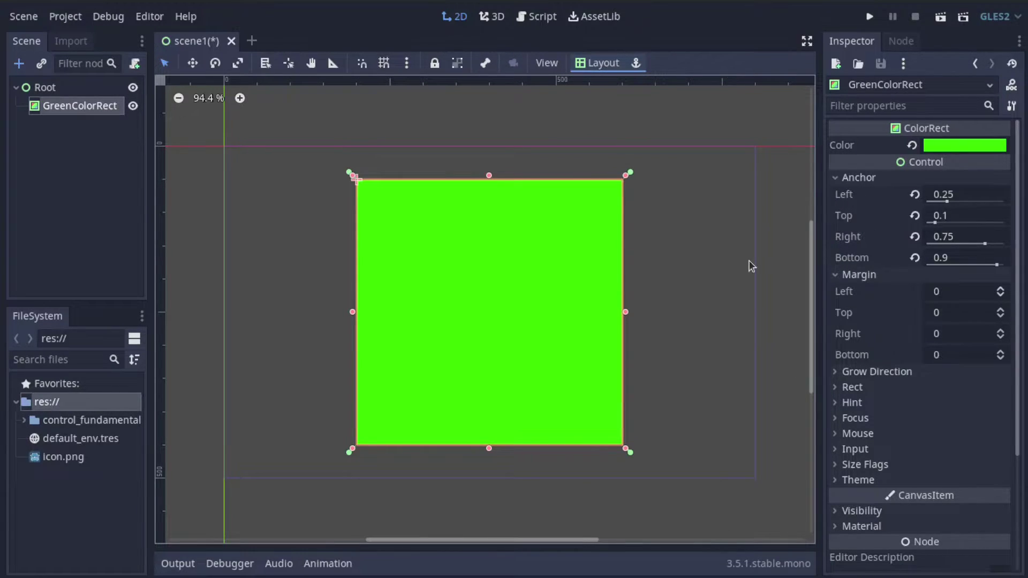
# Try giving GreenColorRect's left and right anchors the same value of 0.2
pyautogui.click(951, 239)
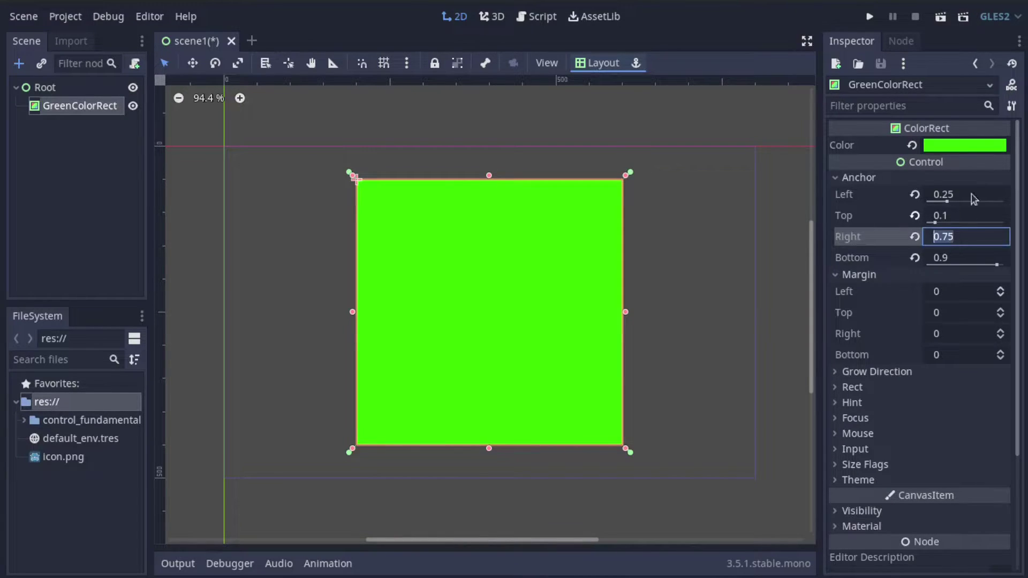
pyautogui.write('0.2')
pyautogui.press('Return')
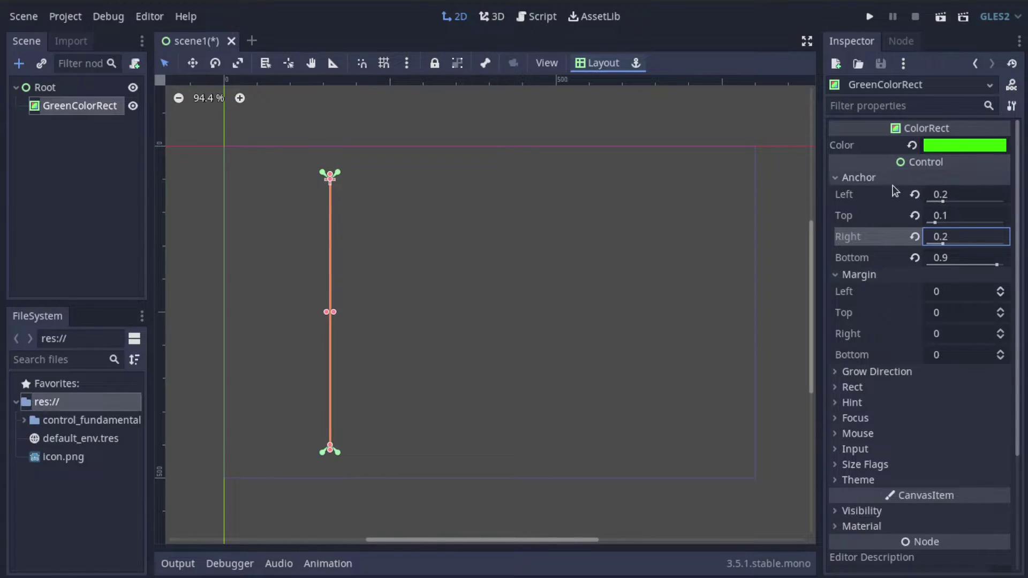
# Restore GreenColorRect's right anchor to 0.75 and its left anchor to 0.25
pyautogui.click(954, 239)
pyautogui.write('0.75')
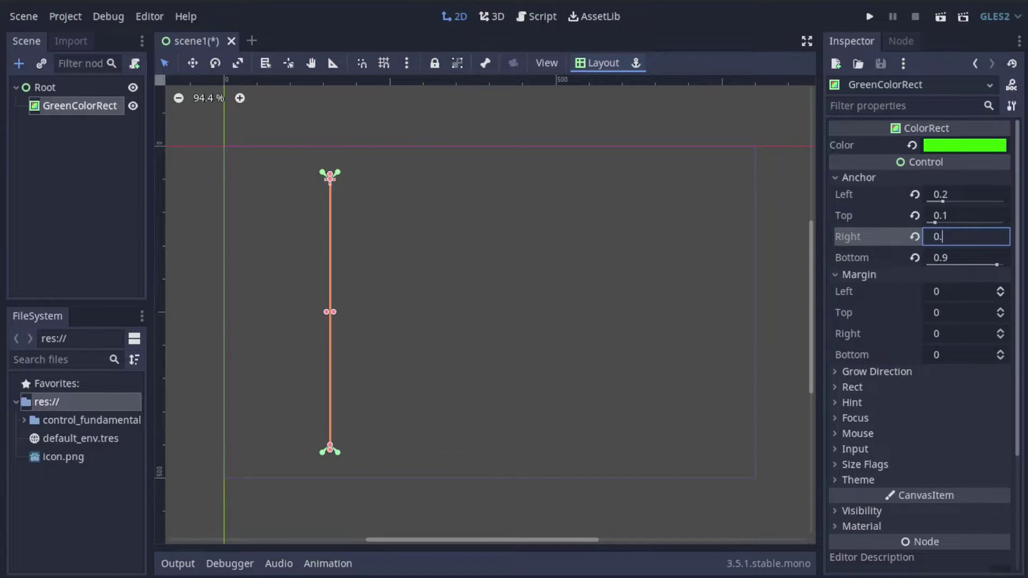
pyautogui.press('Return')
pyautogui.click(957, 194)
pyautogui.write('0.25')
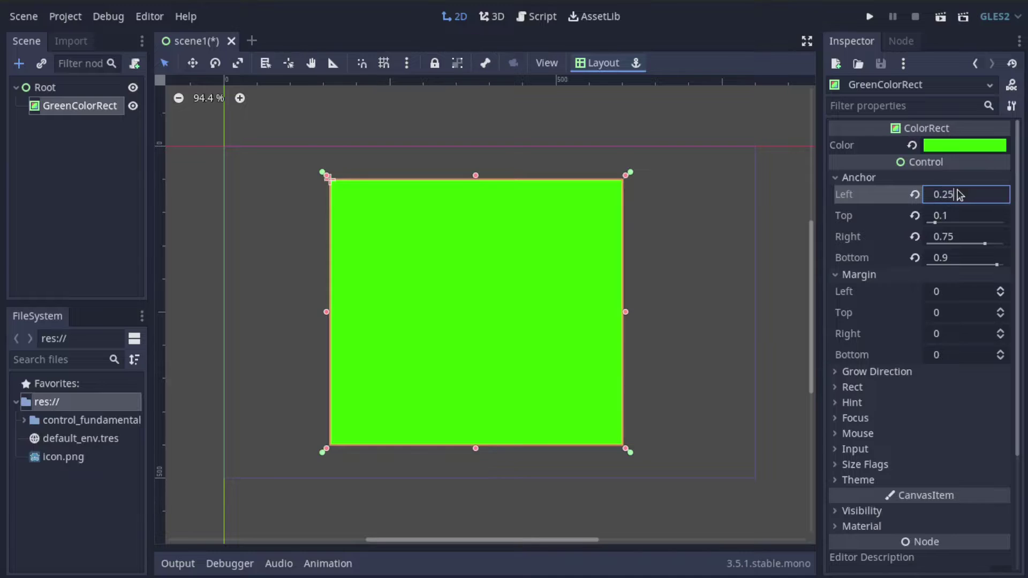
pyautogui.press('Return')
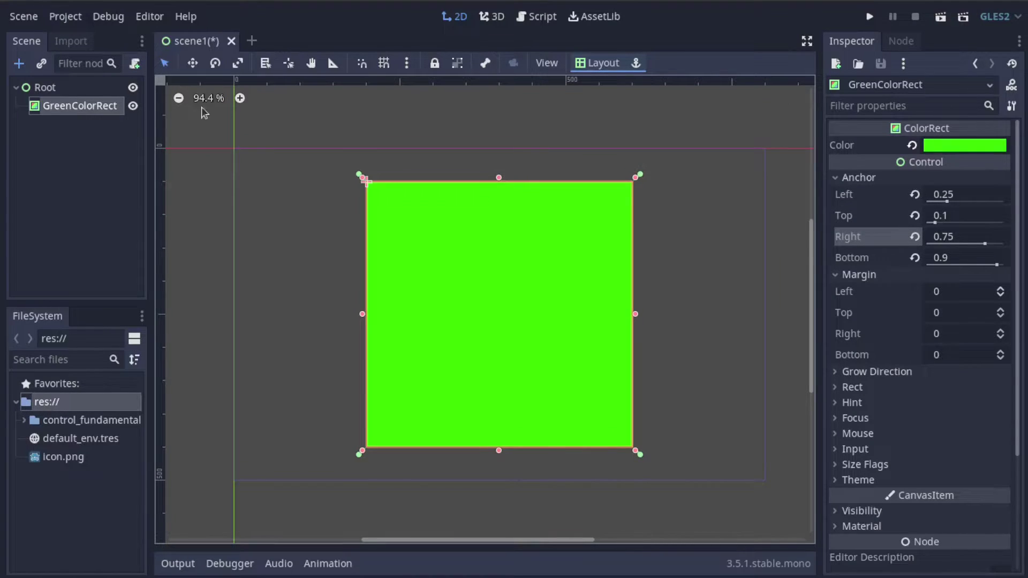
# Show the anchor values of the Root node
pyautogui.click(47, 88)
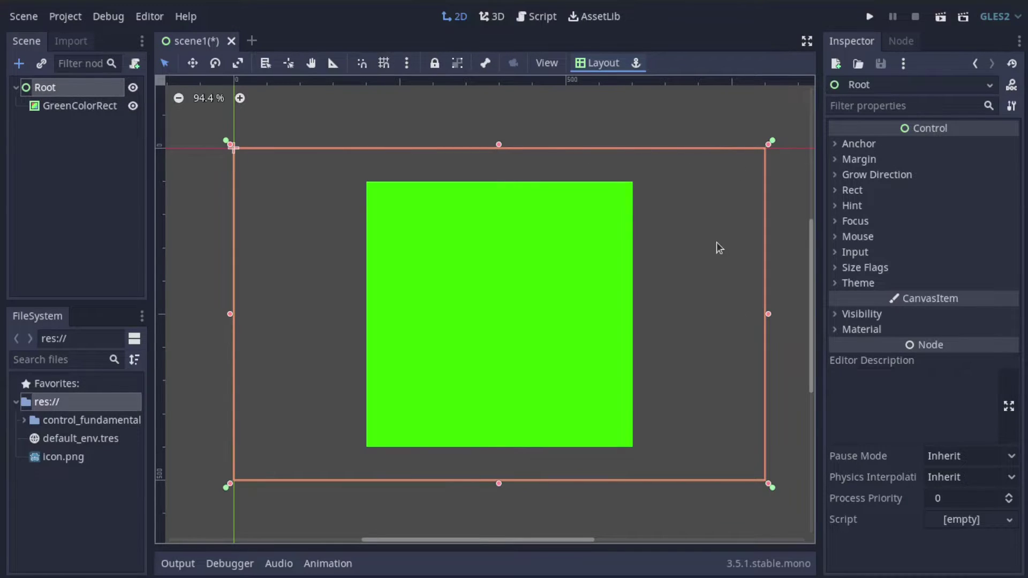
pyautogui.click(891, 143)
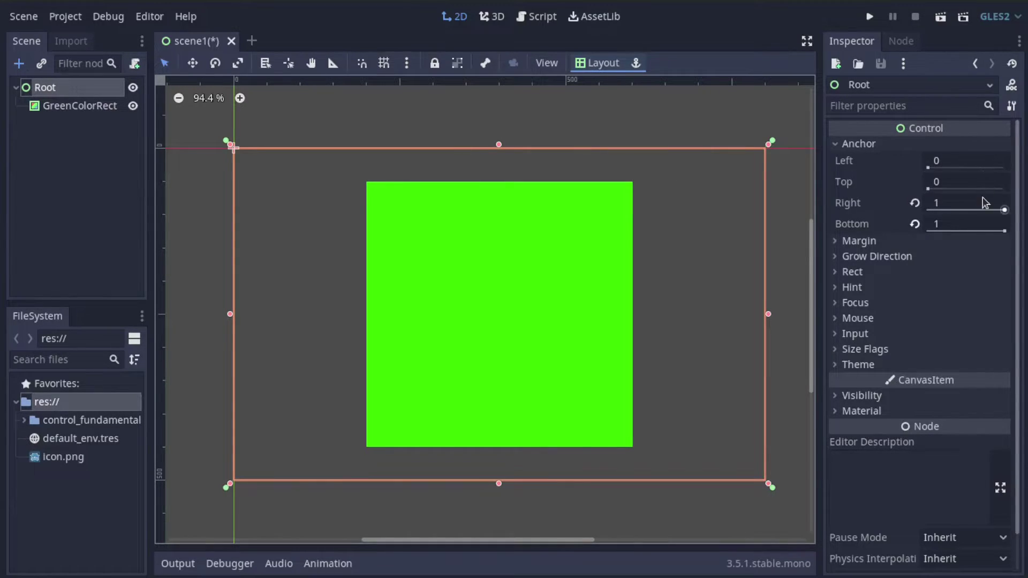
# Set the left and right margins of GreenColorRect to 50 each
pyautogui.click(71, 107)
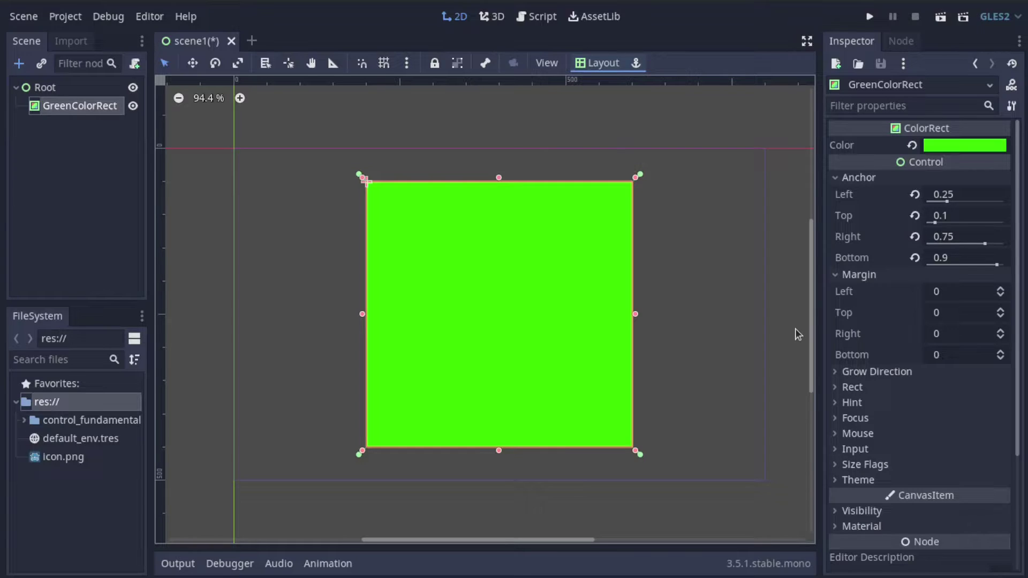
pyautogui.click(950, 292)
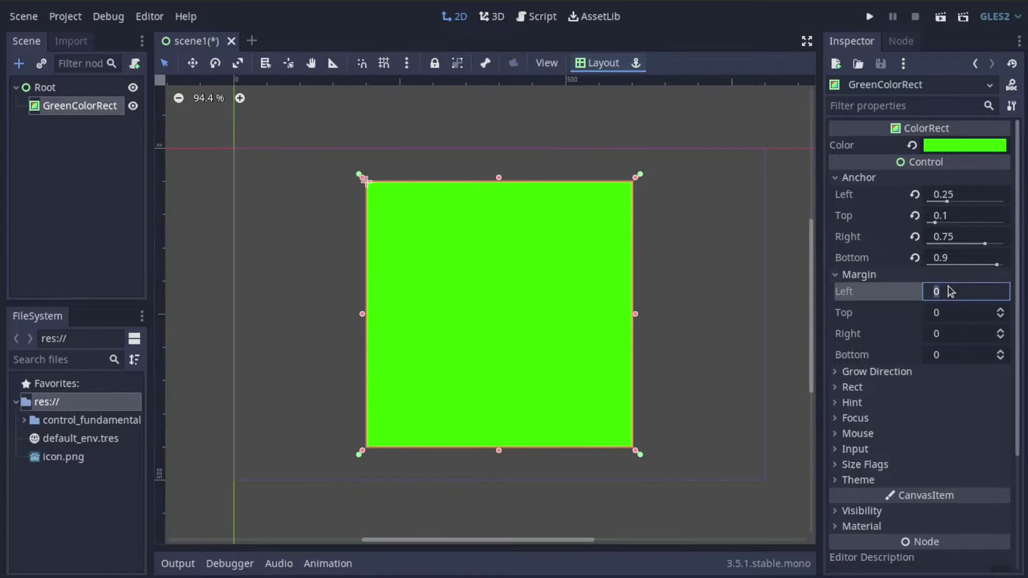
pyautogui.write('50')
pyautogui.press('Return')
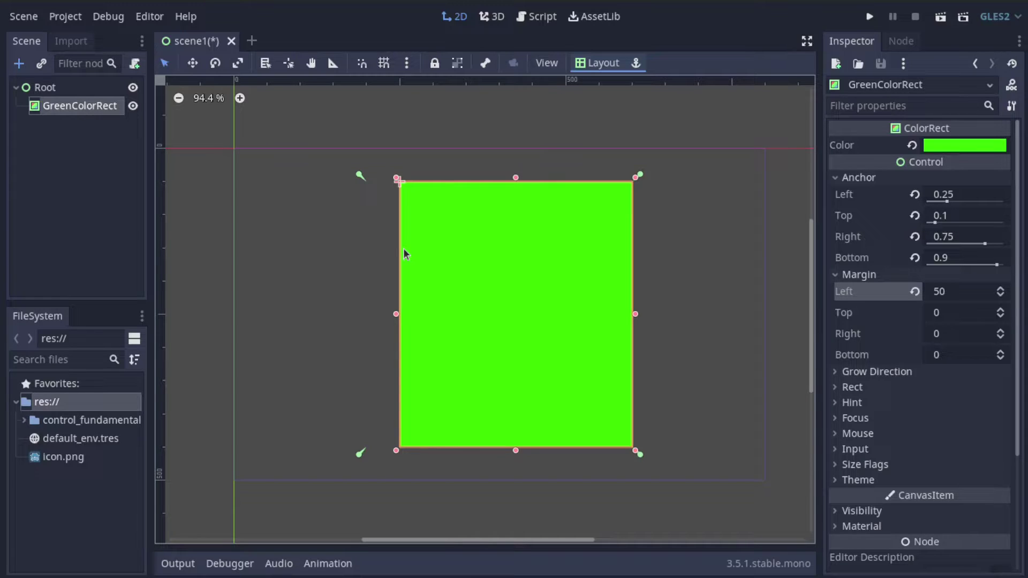
pyautogui.click(953, 343)
pyautogui.write('50')
pyautogui.press('Return')
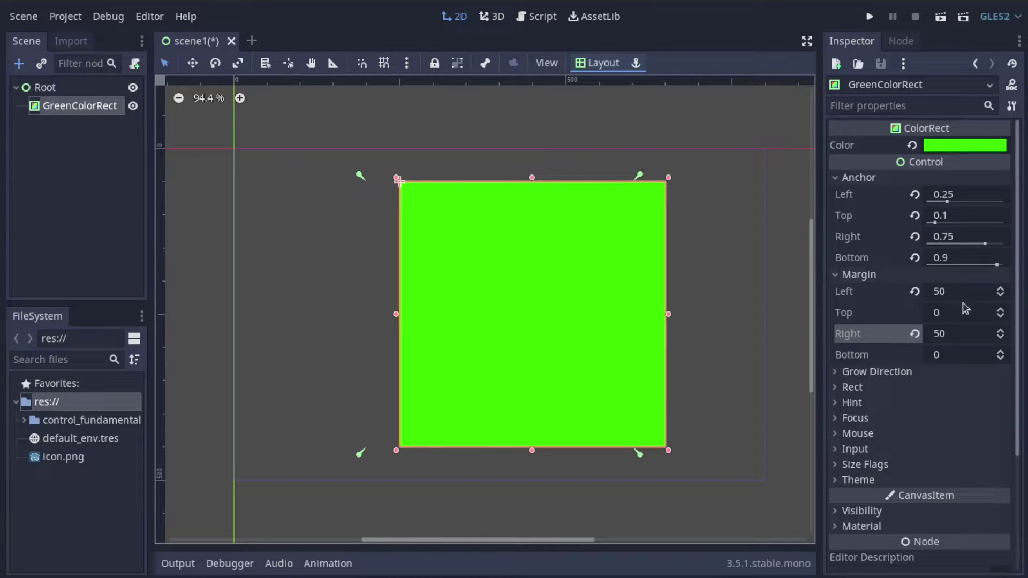
# Change GreenColorRect's right margin to -50
pyautogui.click(946, 334)
pyautogui.write('-')
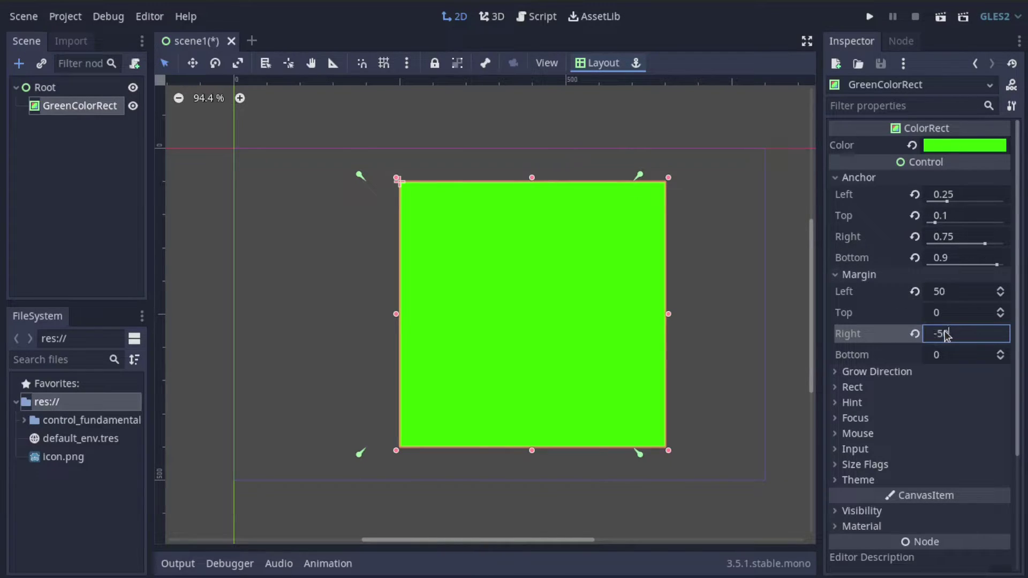
pyautogui.press('Return')
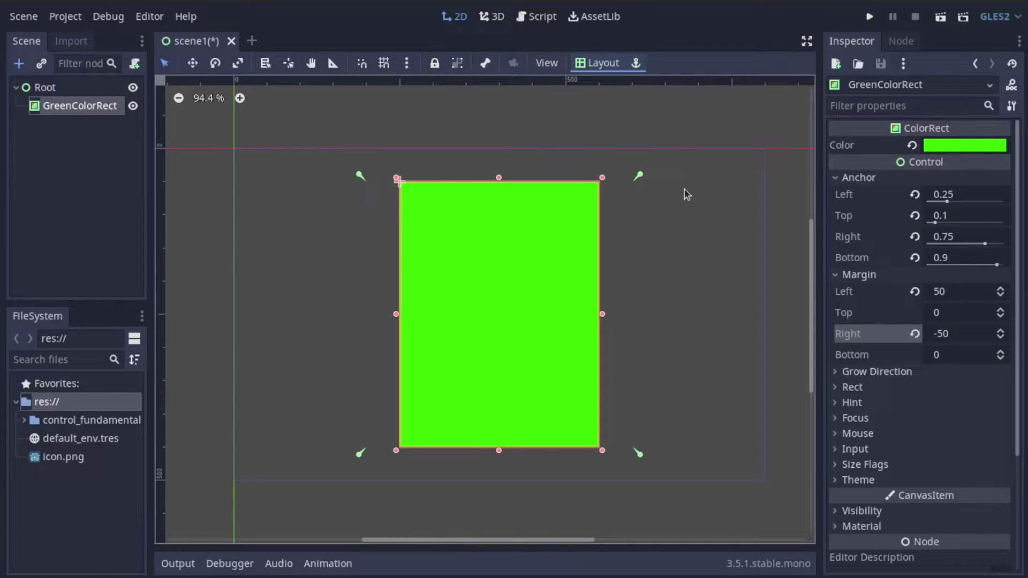
# Set GreenColorRect's top margin to 10 and bottom margin to -30, and compare its bounds with the Root node's
pyautogui.click(953, 312)
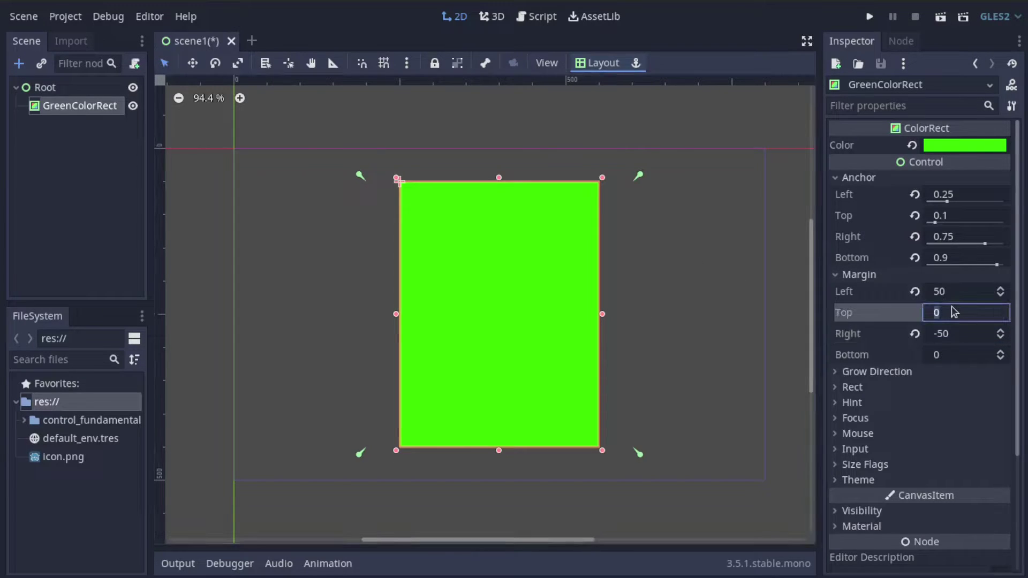
pyautogui.write('10')
pyautogui.press('Tab')
pyautogui.press('Tab')
pyautogui.write('-')
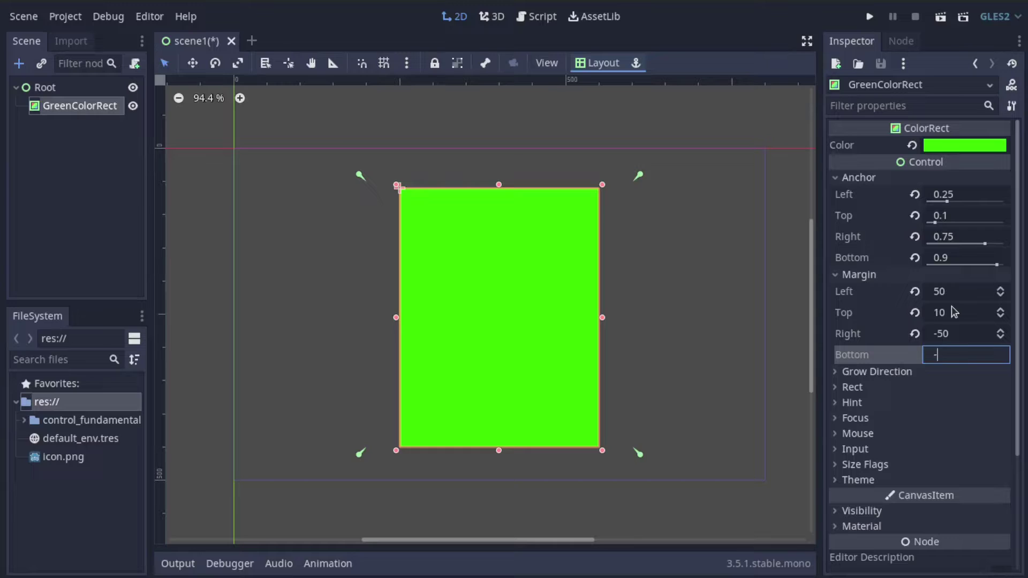
pyautogui.write('30')
pyautogui.press('Return')
pyautogui.click(710, 291)
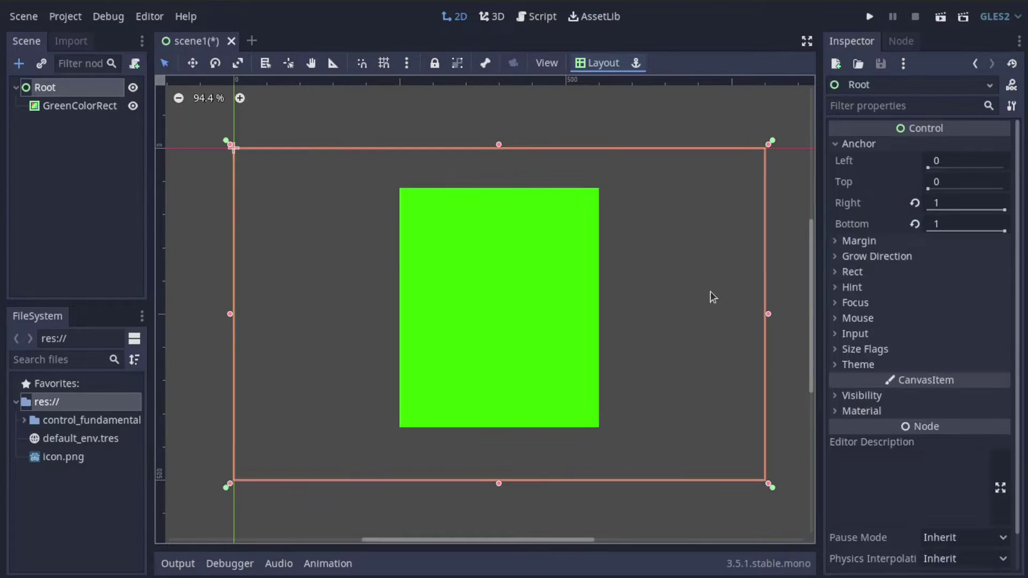
pyautogui.click(620, 263)
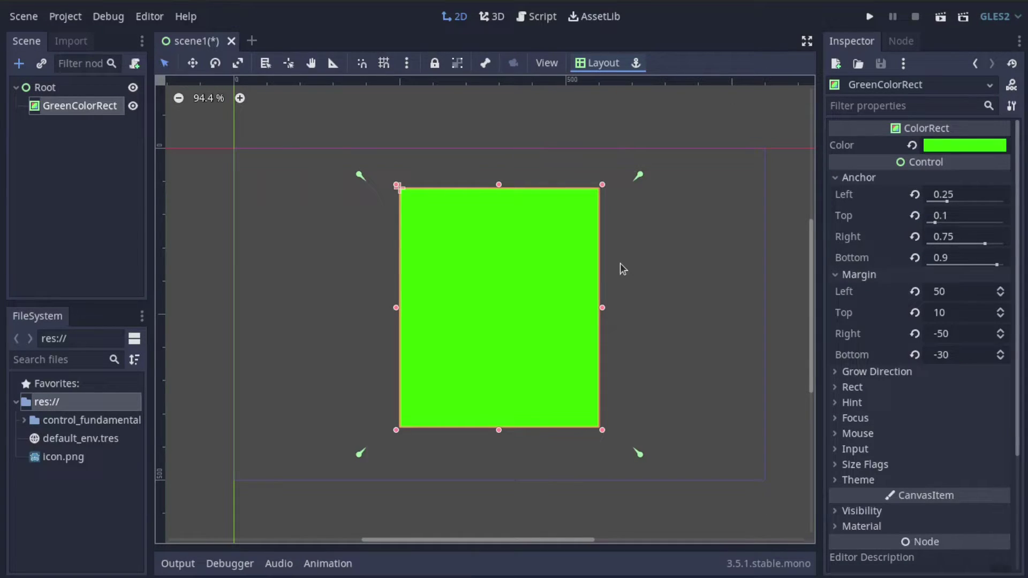
# Examine GreenColorRect's Rect position and size alongside its anchor and margin values
pyautogui.click(851, 387)
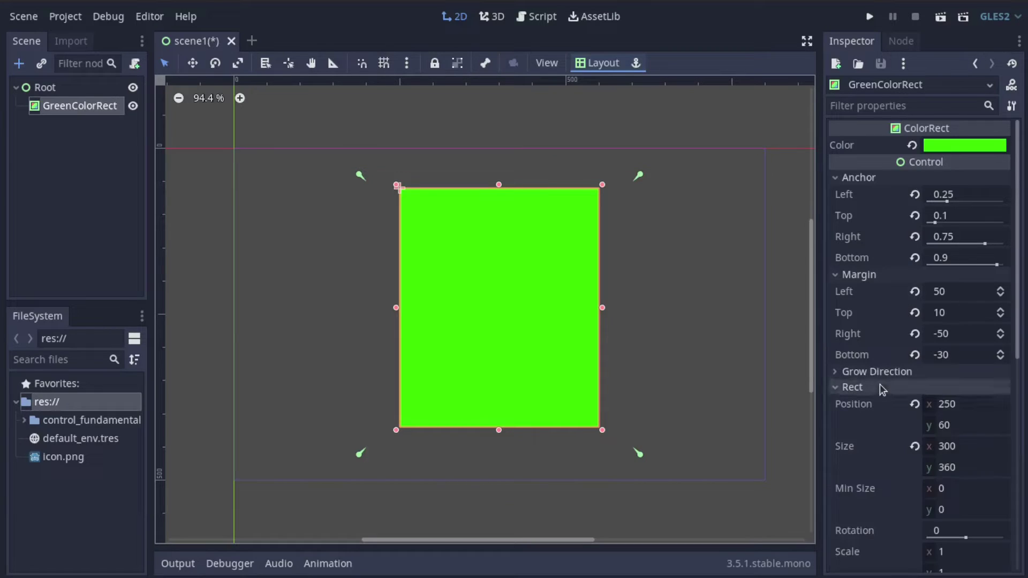
pyautogui.scroll(-3, 882, 369)
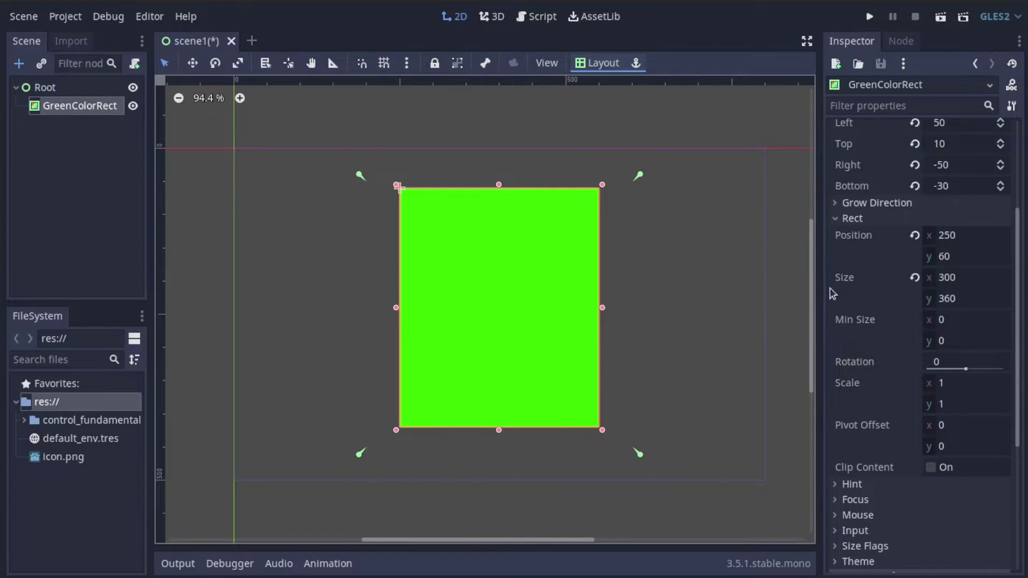
pyautogui.scroll(3, 881, 320)
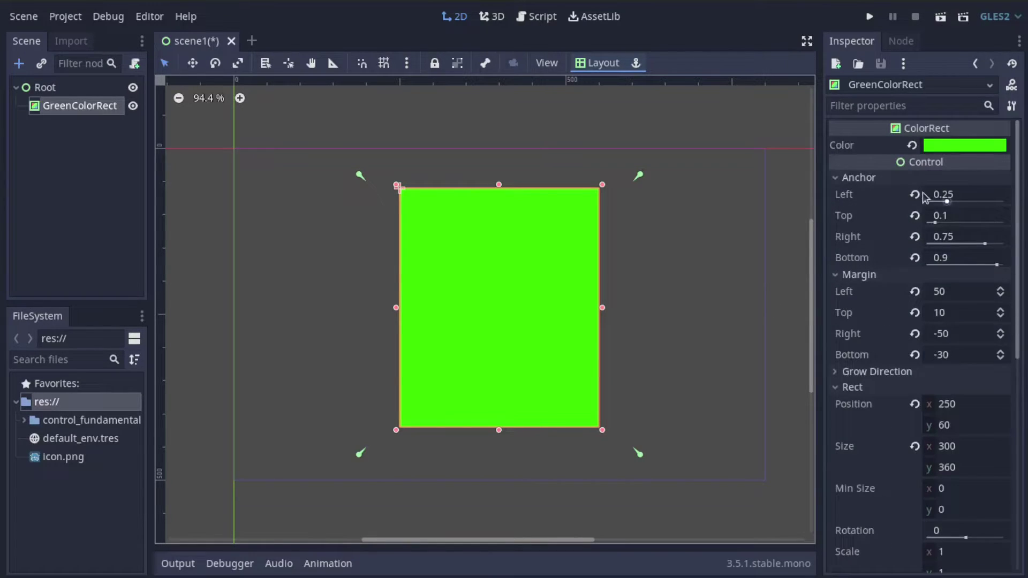
pyautogui.scroll(-3, 866, 314)
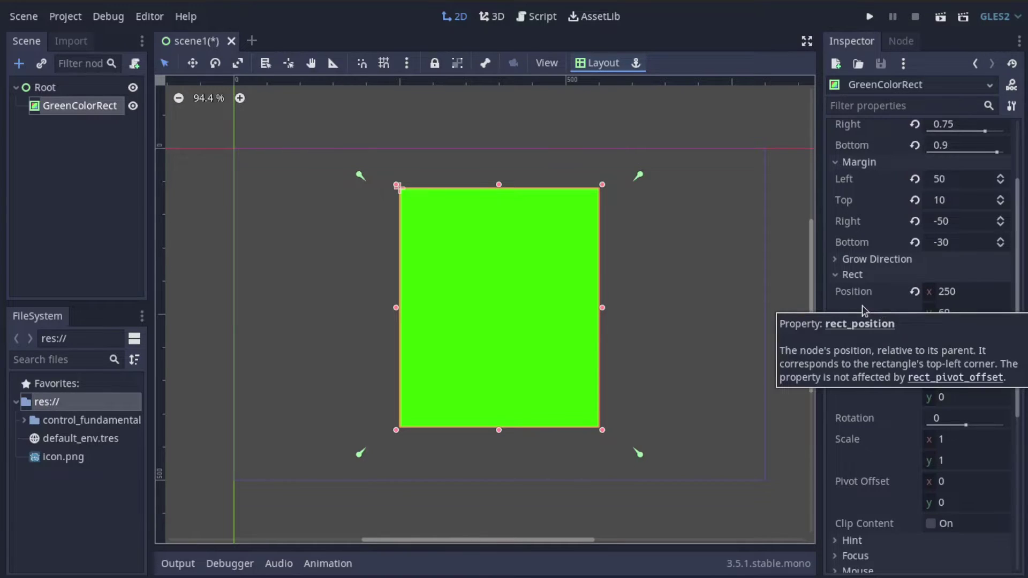
pyautogui.scroll(2, 862, 278)
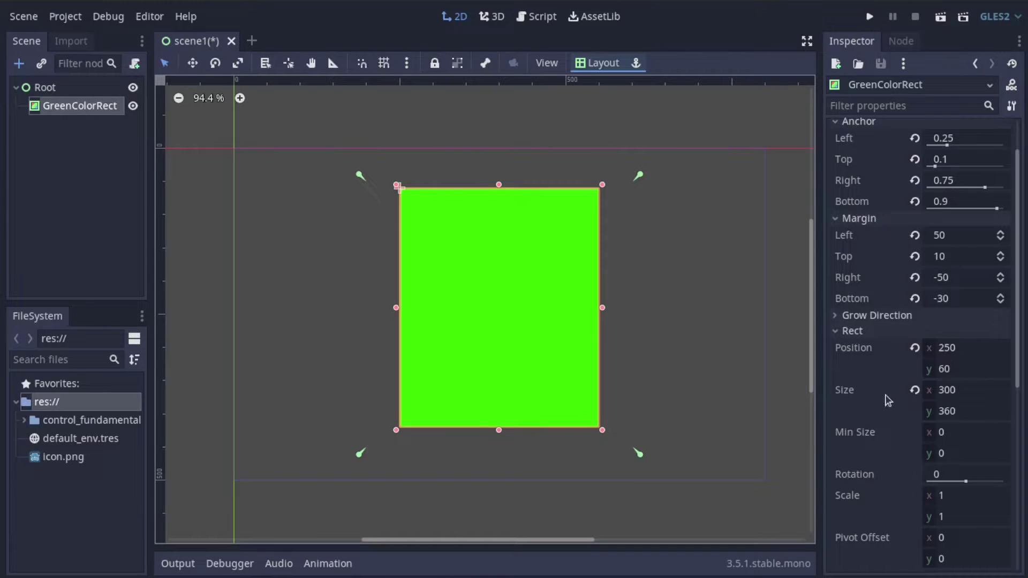
pyautogui.scroll(-1, 803, 364)
pyautogui.scroll(-4, 872, 376)
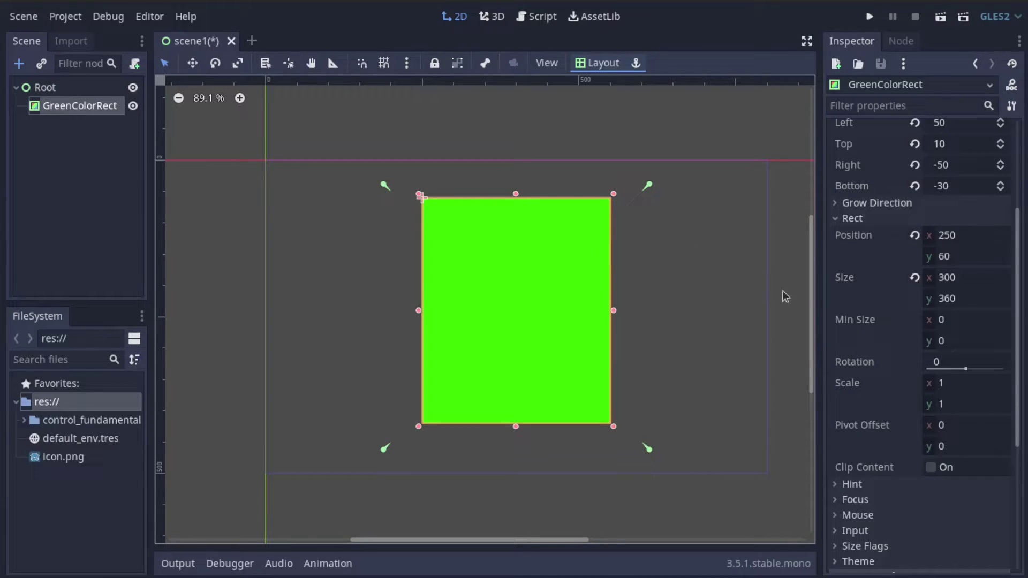
# Set GreenColorRect's minimum size to 500 by 500
pyautogui.click(958, 322)
pyautogui.write('500')
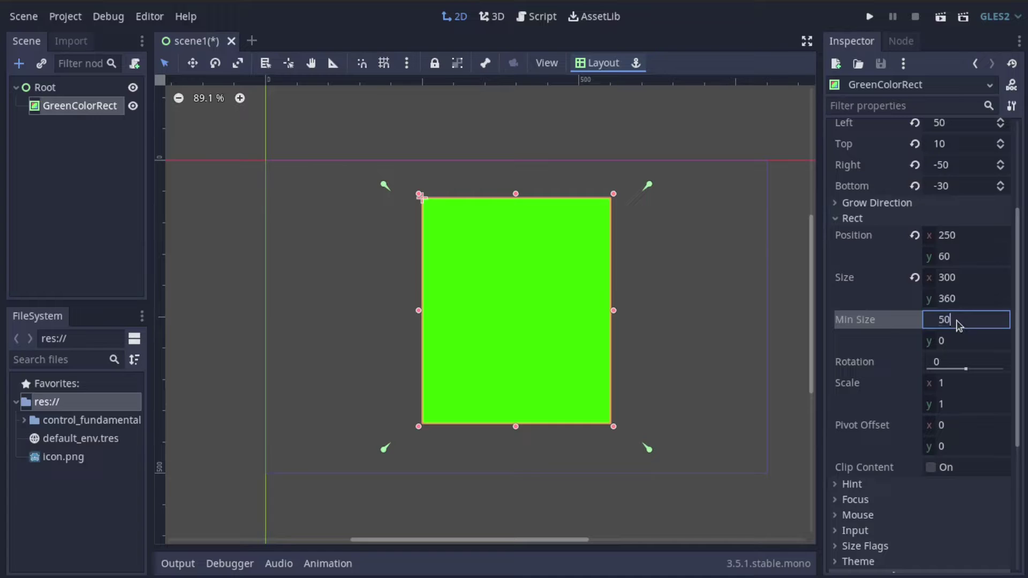
pyautogui.press('Tab')
pyautogui.write('500')
pyautogui.press('Return')
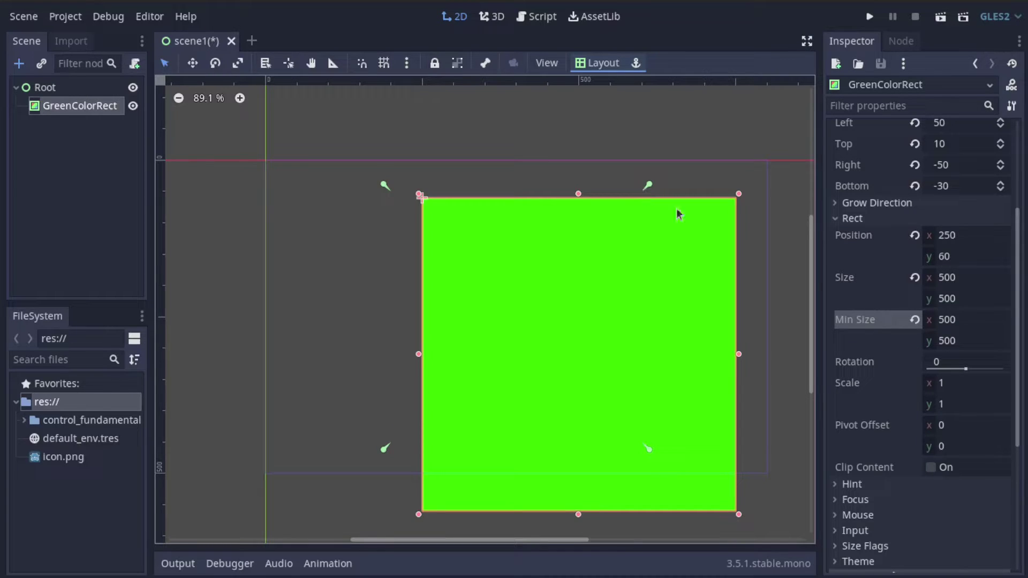
# Reduce GreenColorRect's minimum size to 50 by 50
pyautogui.click(961, 327)
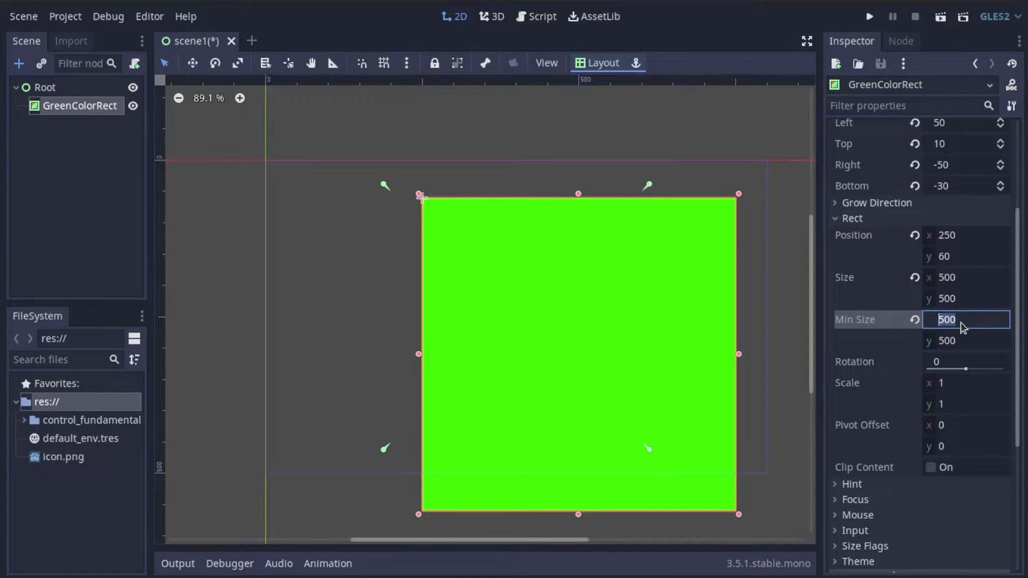
pyautogui.write('50')
pyautogui.press('Tab')
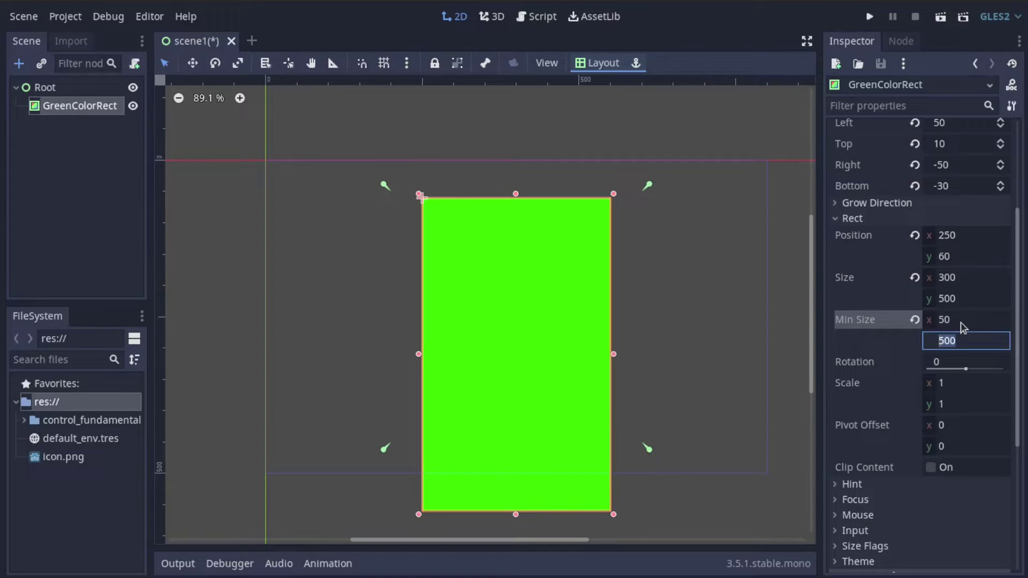
pyautogui.write('50')
pyautogui.press('Return')
pyautogui.click(444, 261)
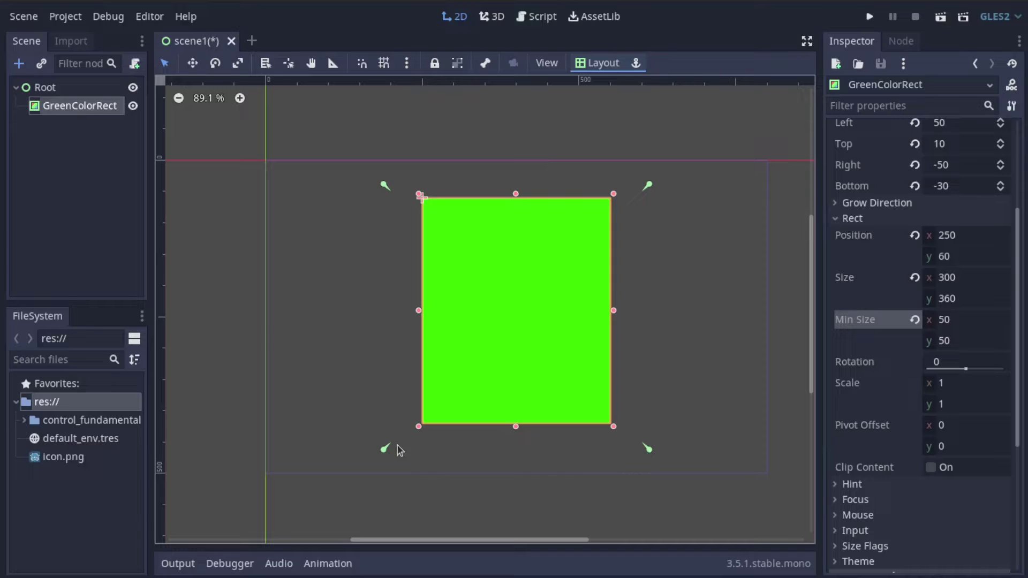
# Show GreenColorRect's Grow Direction settings and set its minimum width to 1000 with horizontal growth at End
pyautogui.click(859, 204)
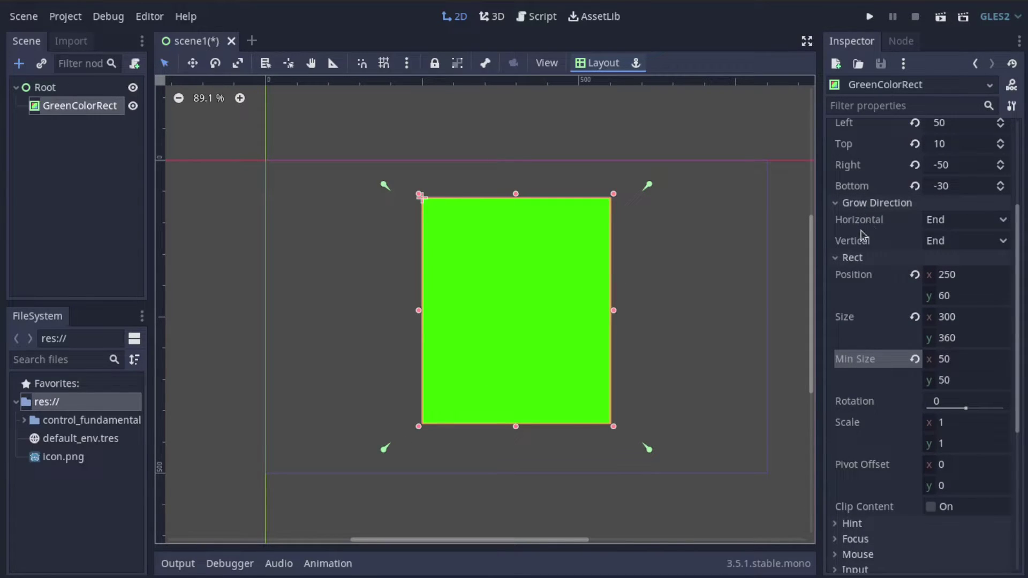
pyautogui.moveTo(862, 225)
pyautogui.click(969, 360)
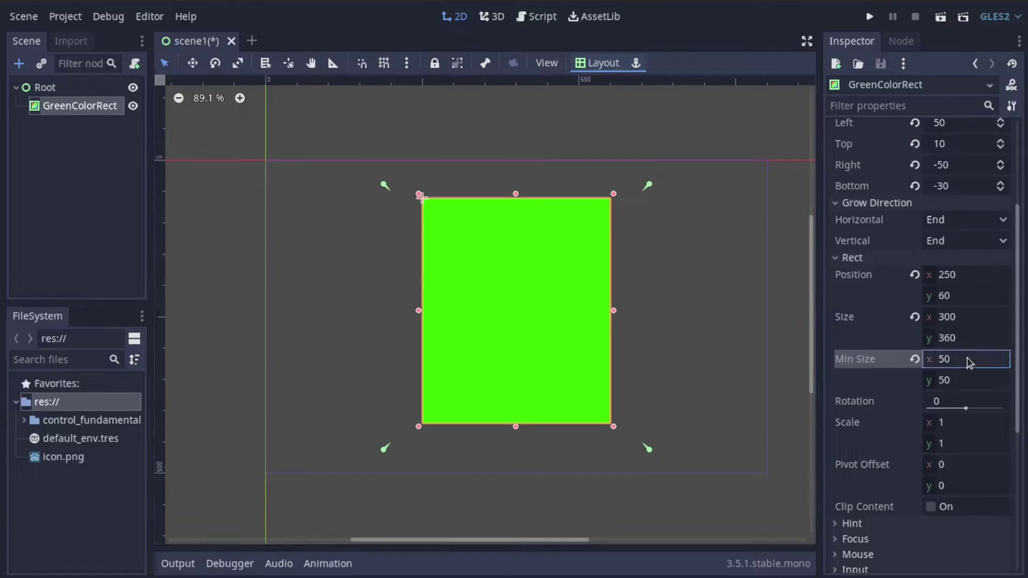
pyautogui.write('1000')
pyautogui.press('Return')
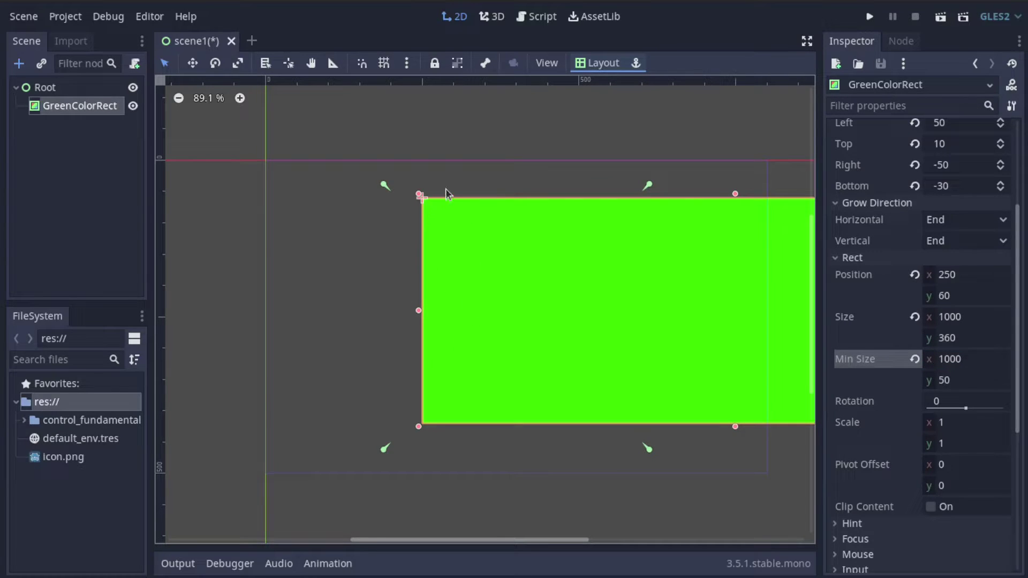
pyautogui.moveTo(678, 249); pyautogui.dragTo(594, 241, button='middle')
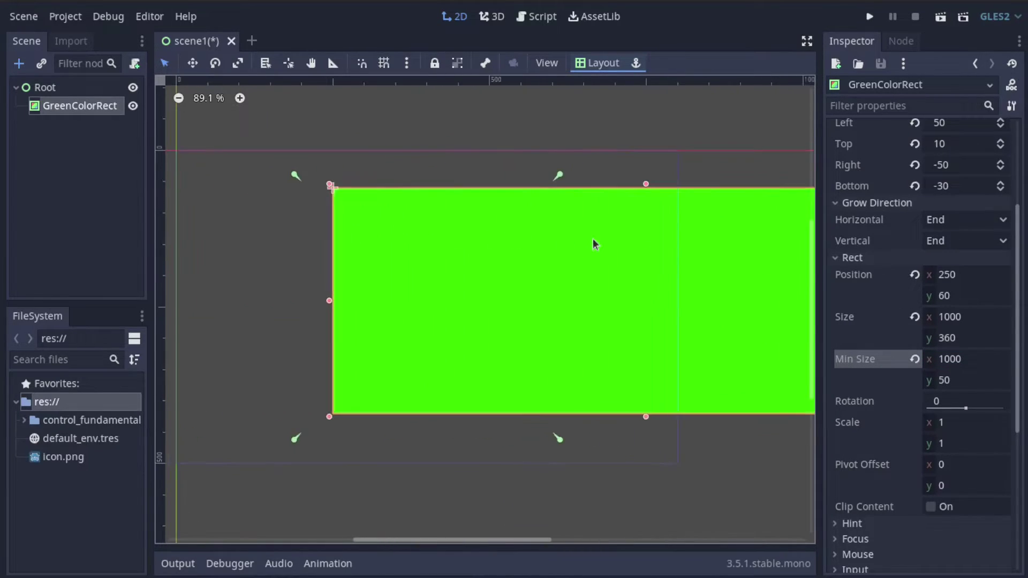
# Set GreenColorRect's minimum width to 50 and its horizontal grow direction to Begin
pyautogui.click(980, 359)
pyautogui.write('50')
pyautogui.press('Return')
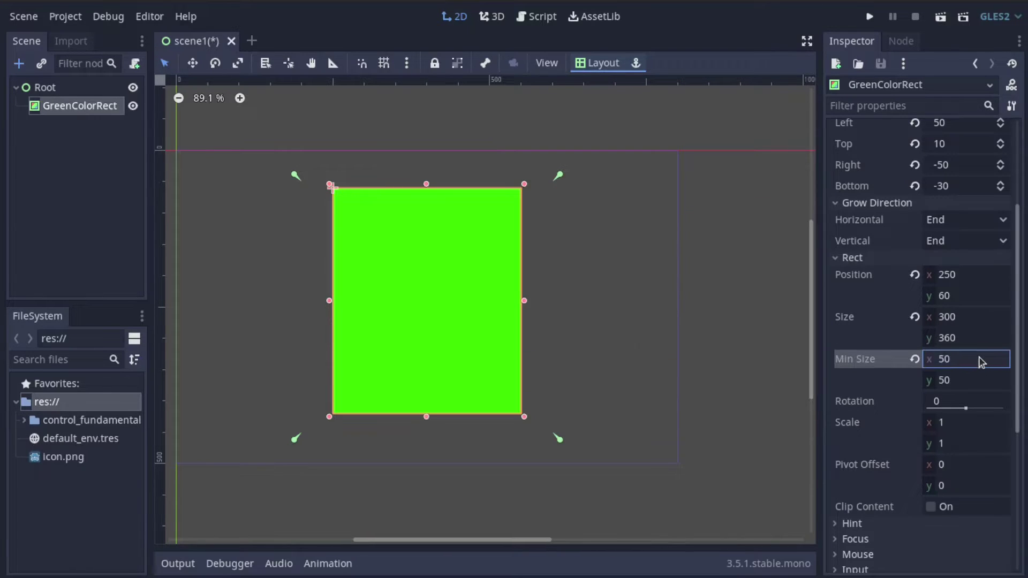
pyautogui.click(936, 220)
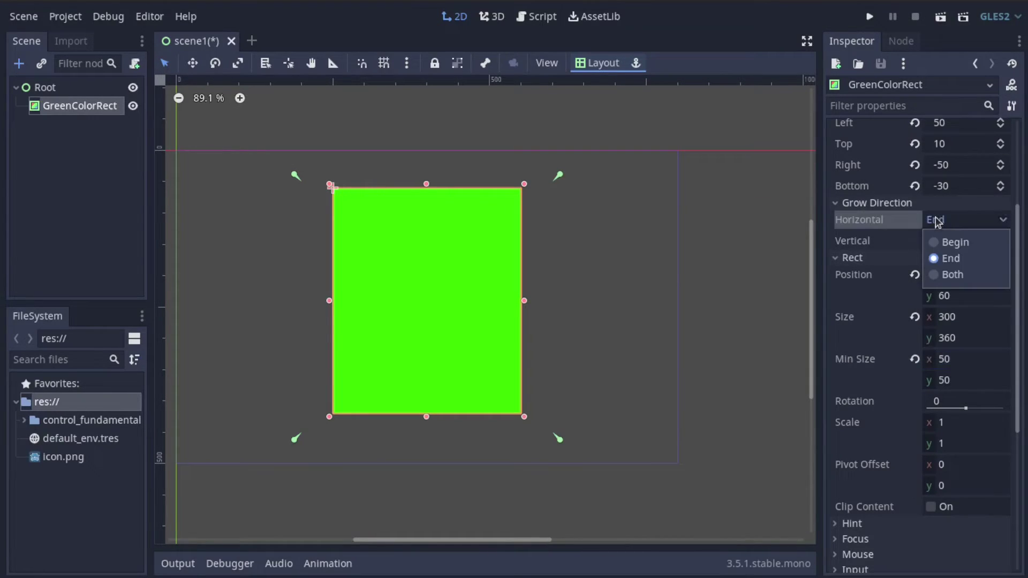
pyautogui.click(953, 242)
# Increase GreenColorRect's minimum width to 1000 and inspect both ends of the rectangle
pyautogui.click(956, 360)
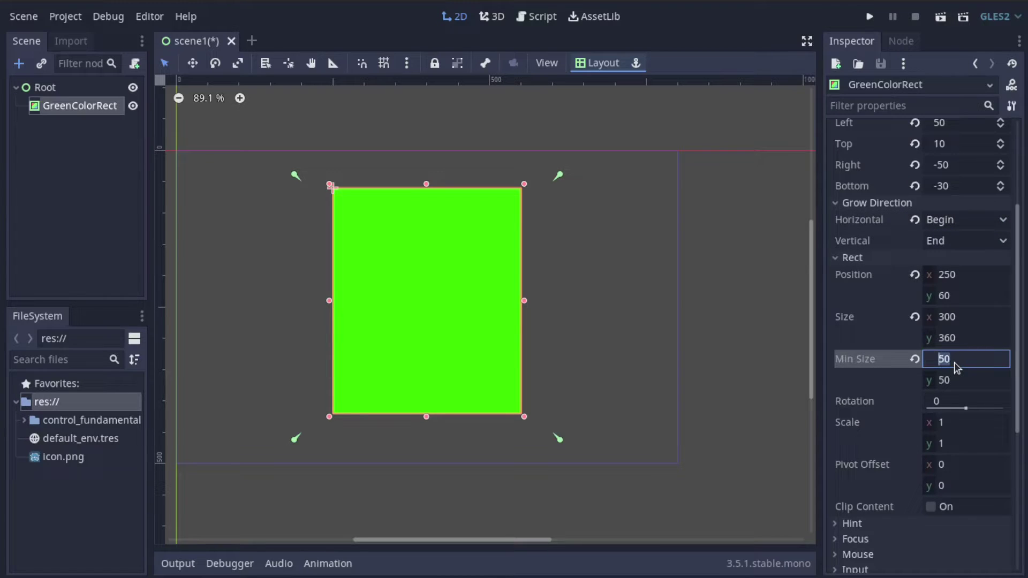
pyautogui.write('1000')
pyautogui.press('Return')
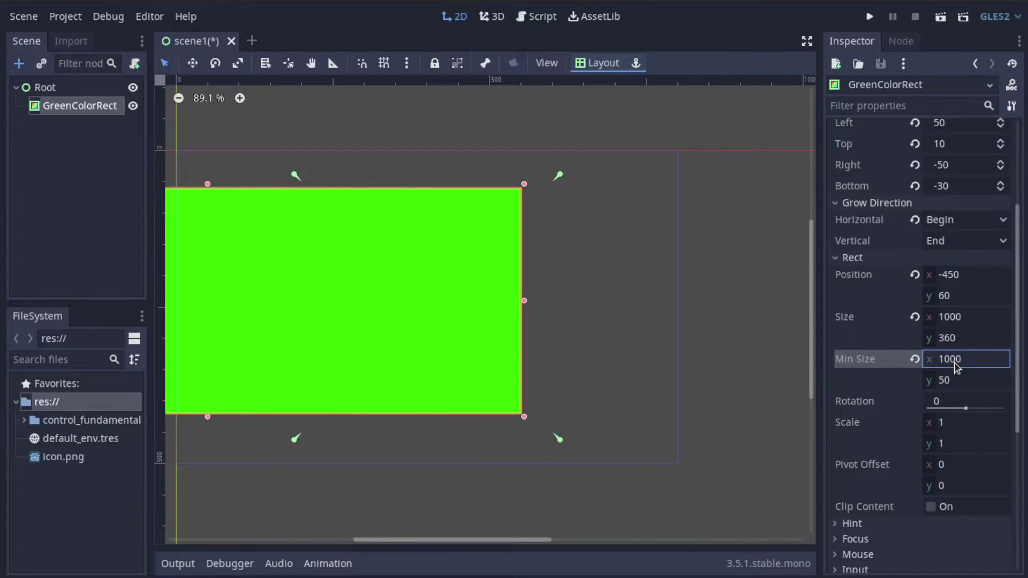
pyautogui.moveTo(368, 279); pyautogui.dragTo(709, 267, button='middle')
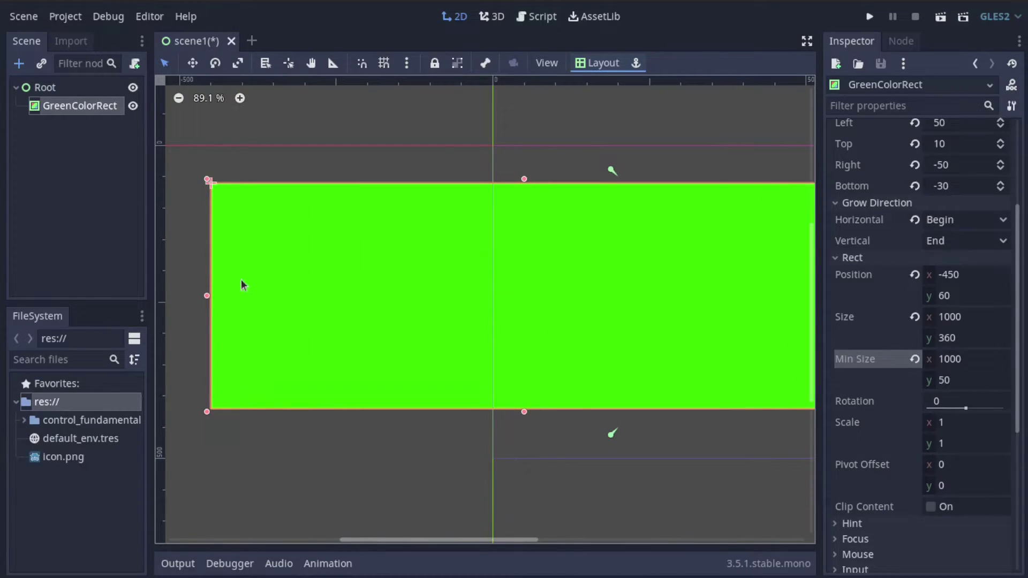
pyautogui.moveTo(614, 293); pyautogui.dragTo(423, 295, button='middle')
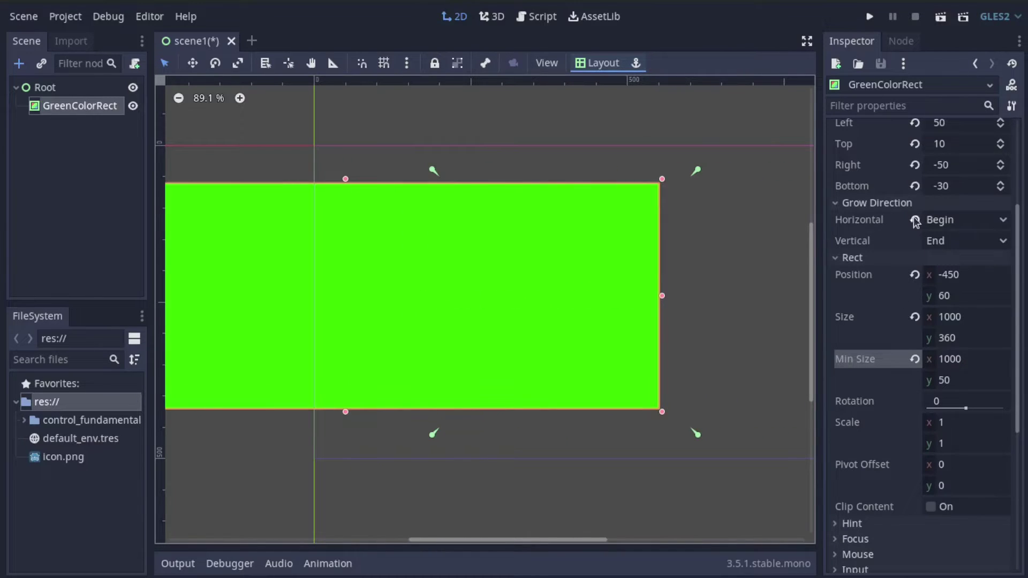
# Change GreenColorRect's horizontal grow direction to Both
pyautogui.click(964, 220)
pyautogui.click(956, 278)
pyautogui.moveTo(636, 278); pyautogui.dragTo(555, 258, button='middle')
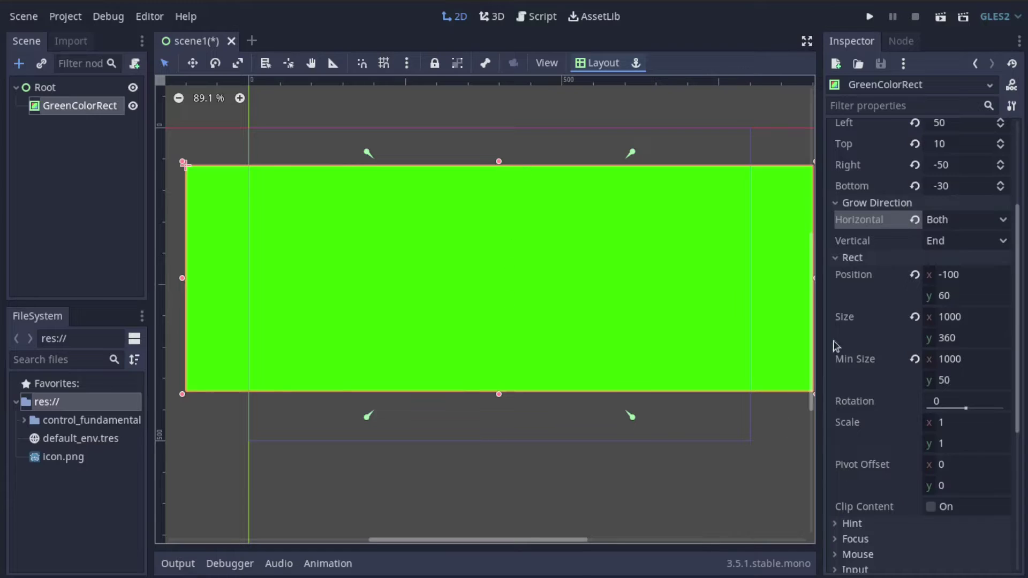
# Set GreenColorRect's minimum width to 50, and raise it to 1000 again to test growth in both directions
pyautogui.click(948, 360)
pyautogui.write('50')
pyautogui.press('Return')
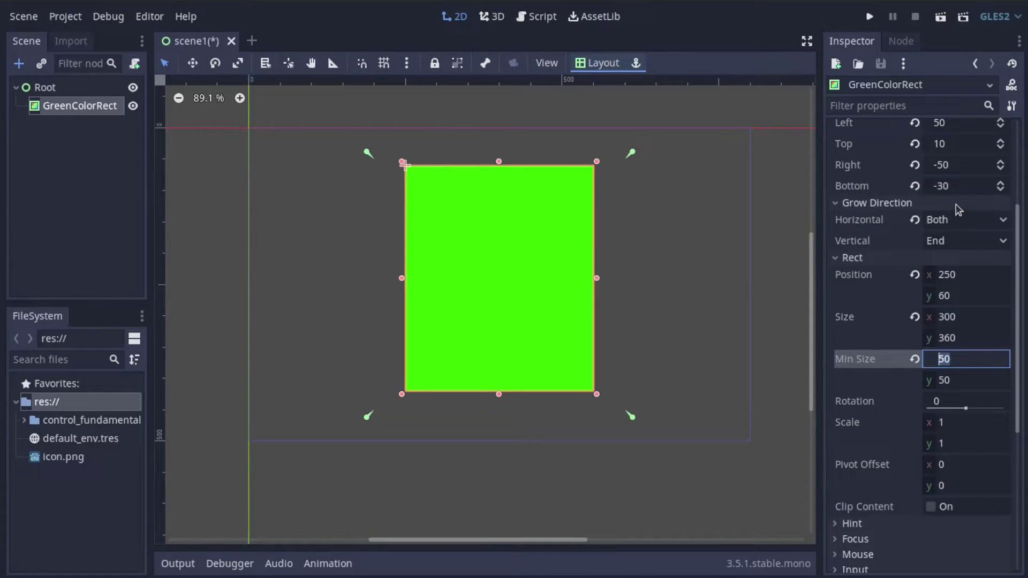
pyautogui.write('1000')
pyautogui.press('Return')
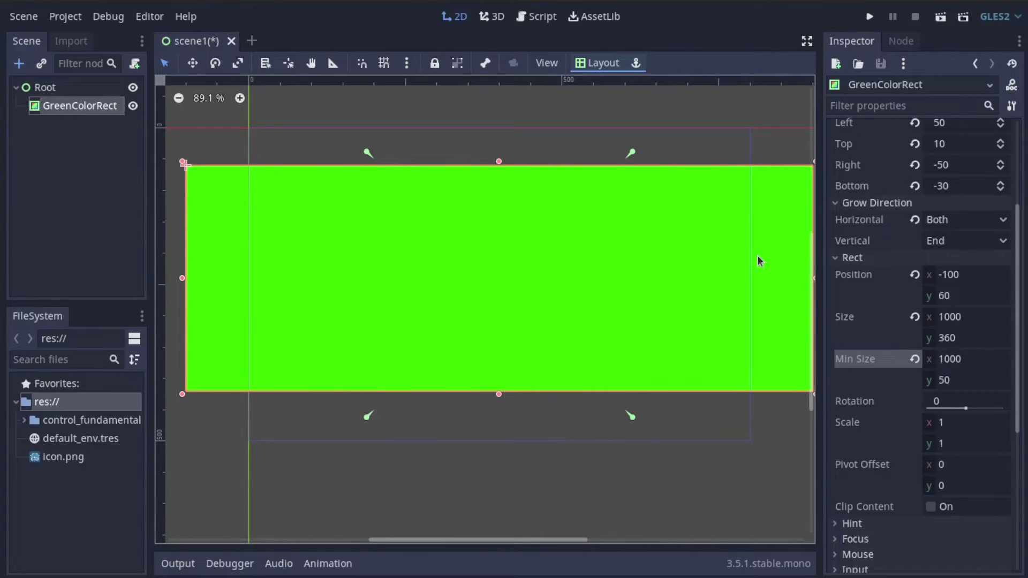
# Reset GreenColorRect's horizontal grow direction to End and set its minimum width to 50
pyautogui.click(915, 219)
pyautogui.click(979, 359)
pyautogui.write('50')
pyautogui.press('Return')
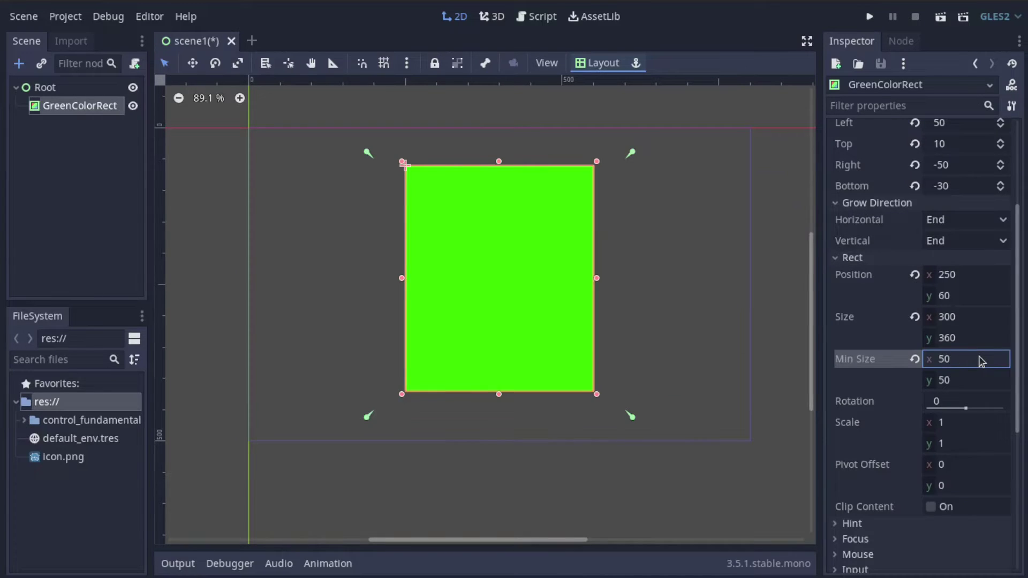
# Return GreenColorRect's top and bottom margins to 0 and save the scene
pyautogui.click(730, 295)
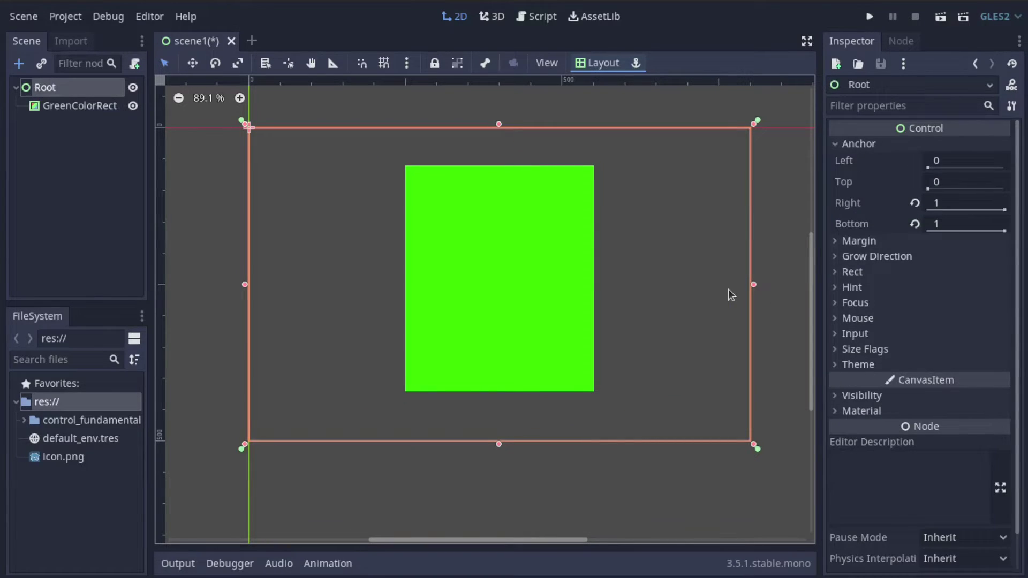
pyautogui.click(483, 278)
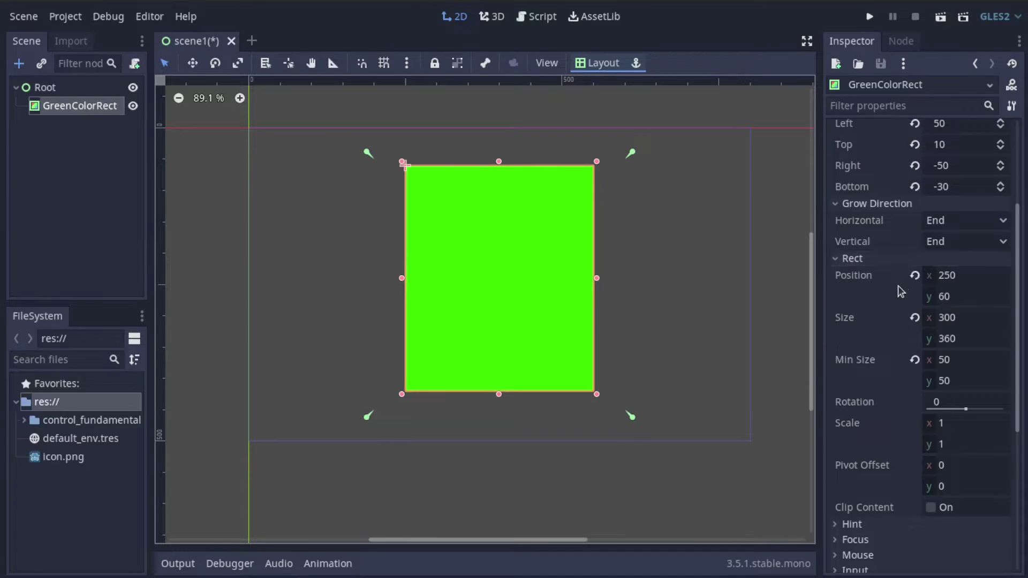
pyautogui.scroll(-5, 901, 309)
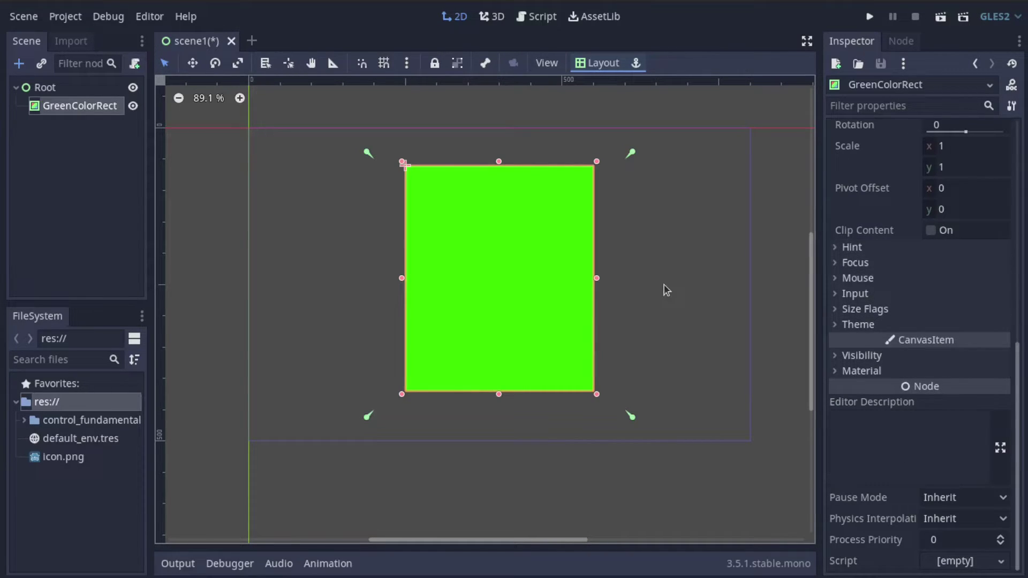
pyautogui.hotkey('ctrl', 'z')
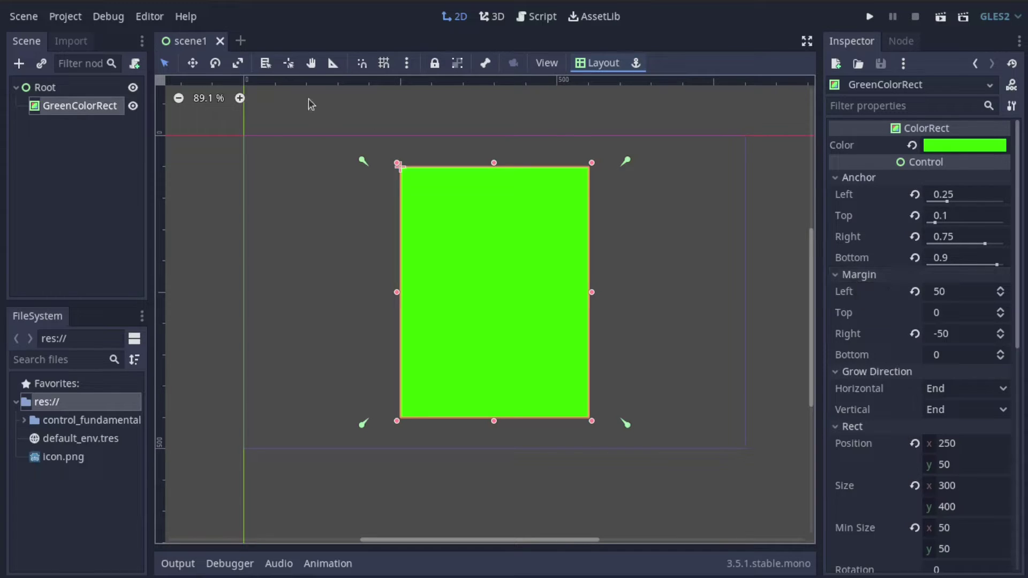
# Add an HBoxContainer node as a child of the Root node
pyautogui.click(72, 87)
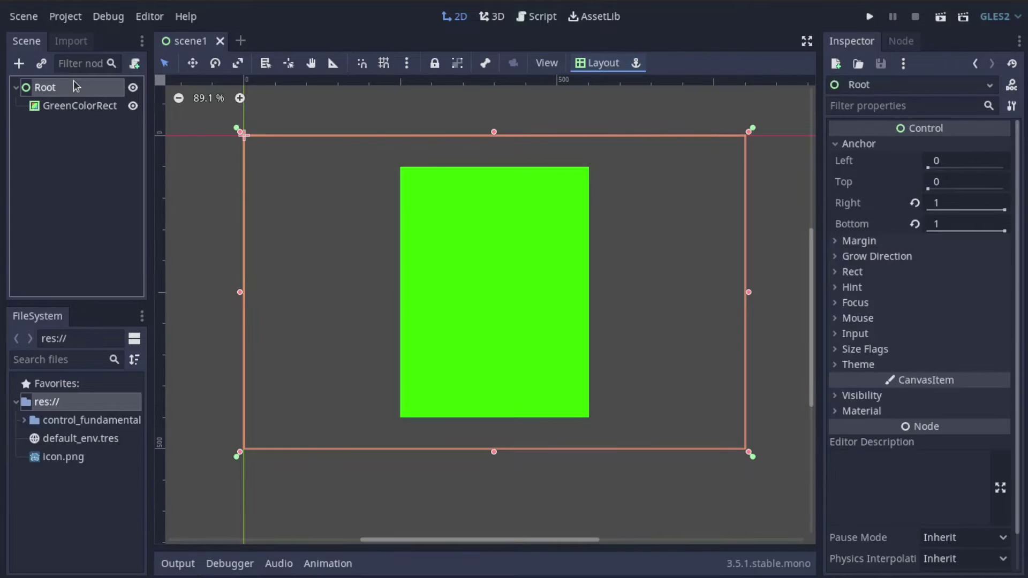
pyautogui.hotkey('ctrl', 'a')
pyautogui.write('container')
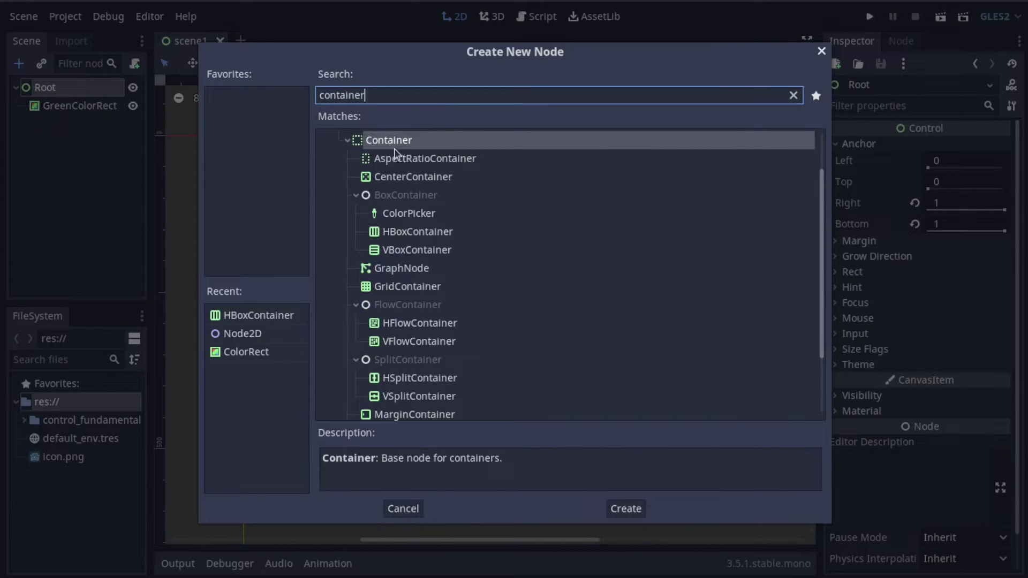
pyautogui.scroll(1, 380, 155)
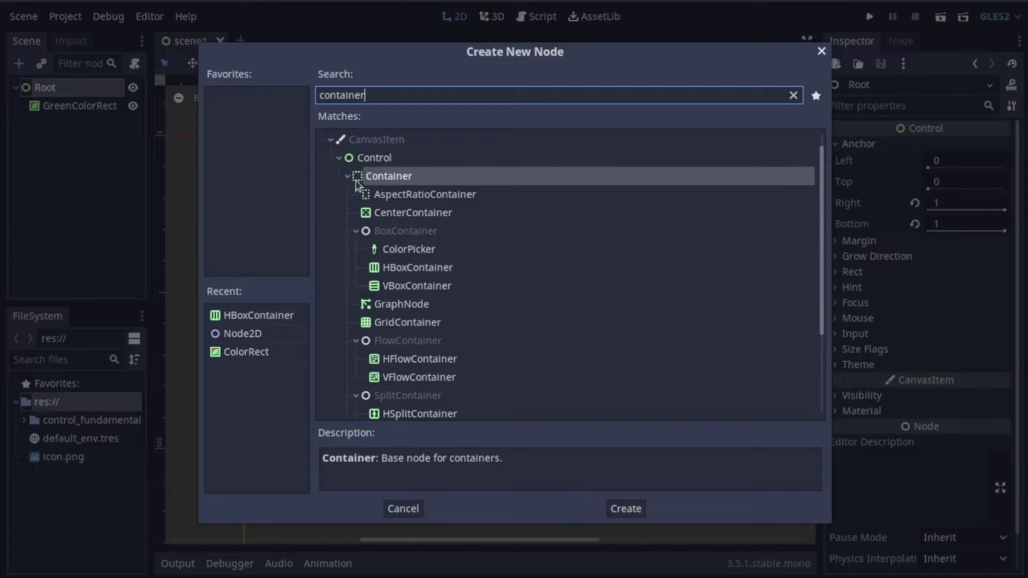
pyautogui.scroll(-1, 393, 216)
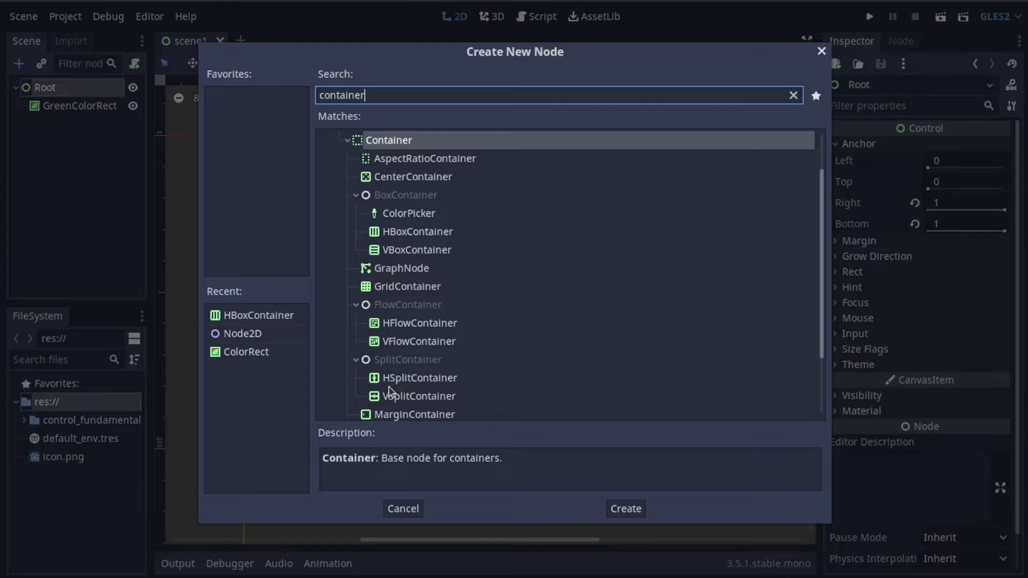
pyautogui.click(434, 234)
pyautogui.click(444, 251)
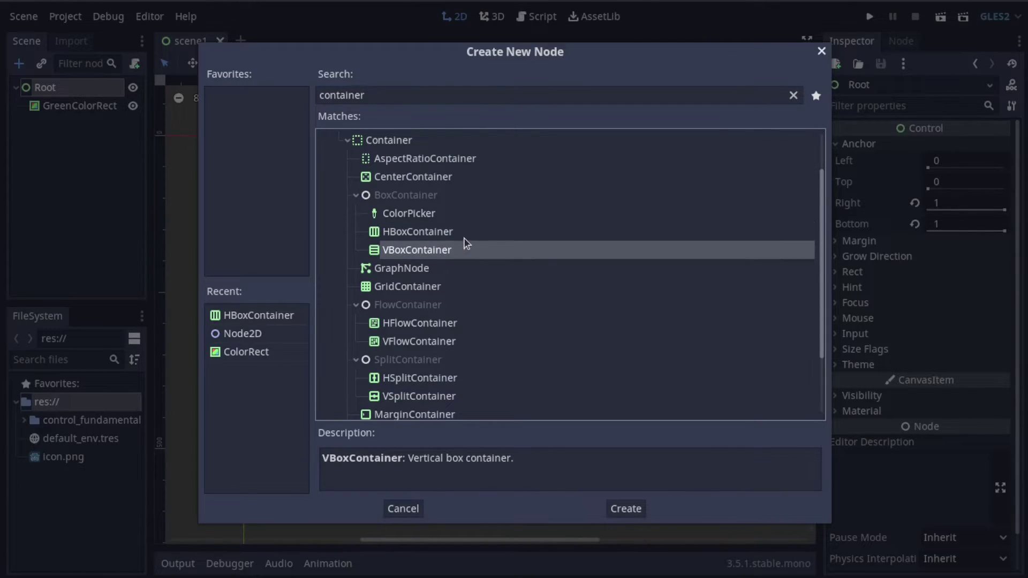
pyautogui.click(458, 236)
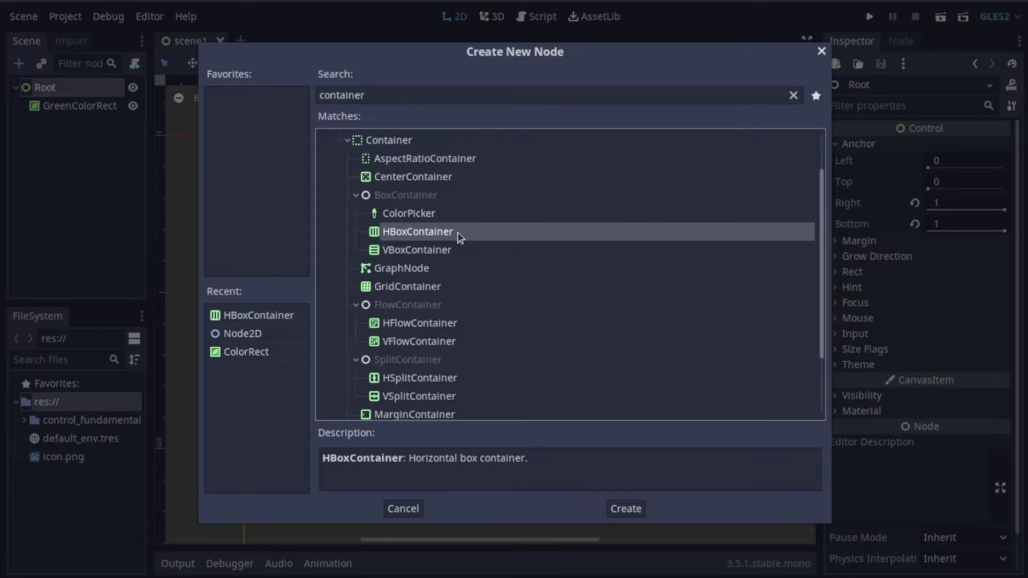
pyautogui.click(620, 506)
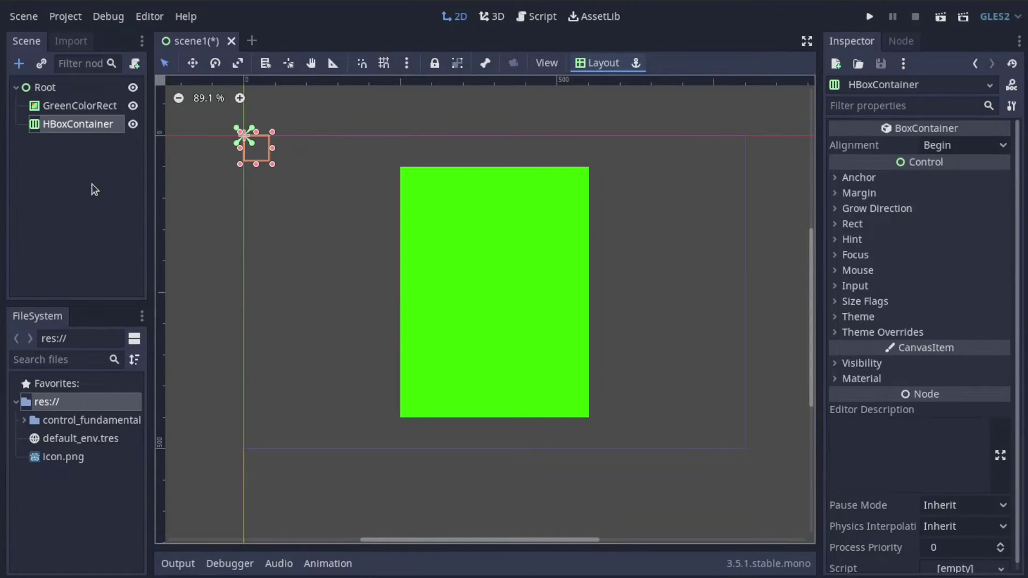
# Reset the HBoxContainer's right and bottom margins to 0
pyautogui.click(886, 178)
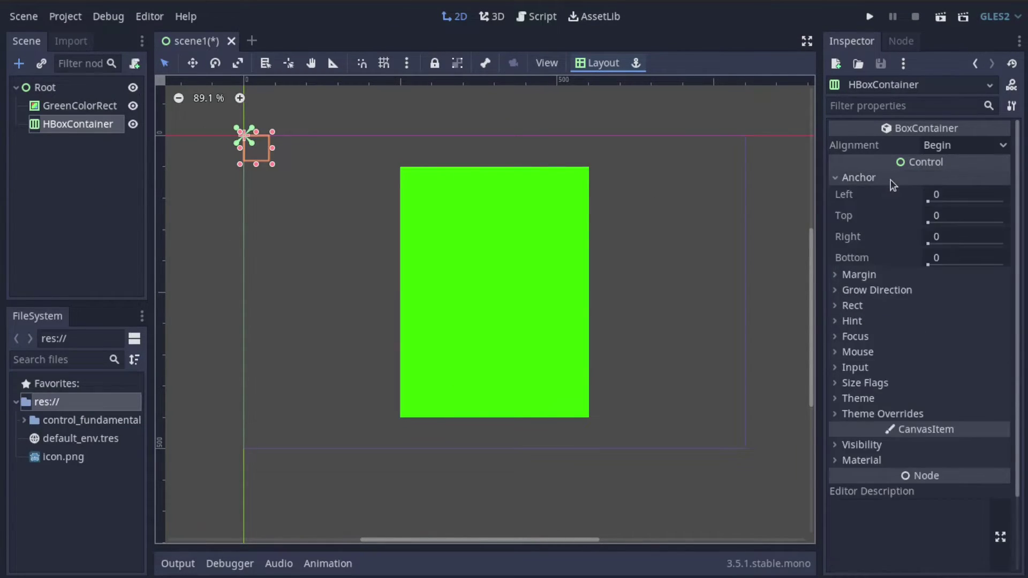
pyautogui.click(863, 275)
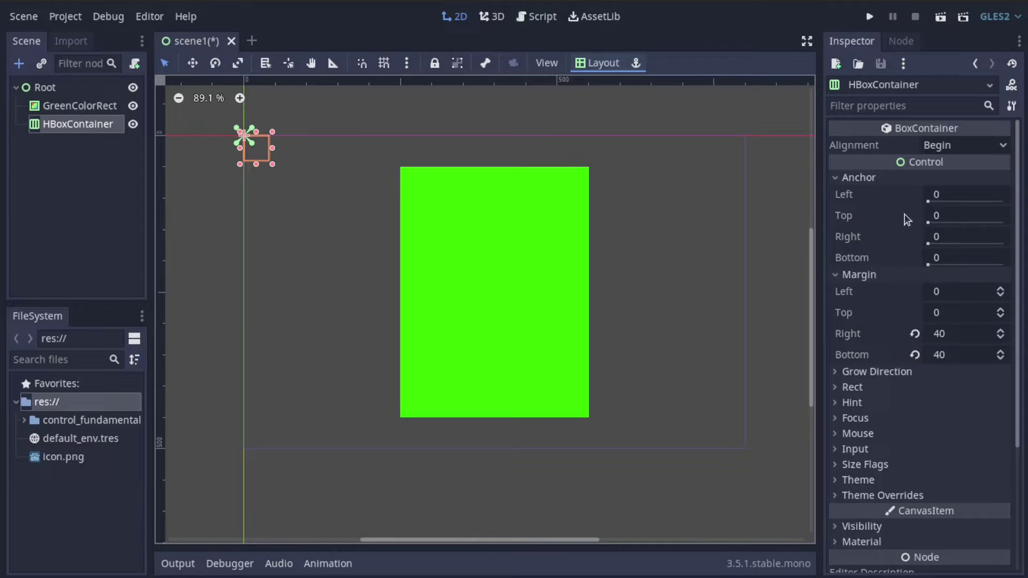
pyautogui.click(915, 334)
pyautogui.click(915, 355)
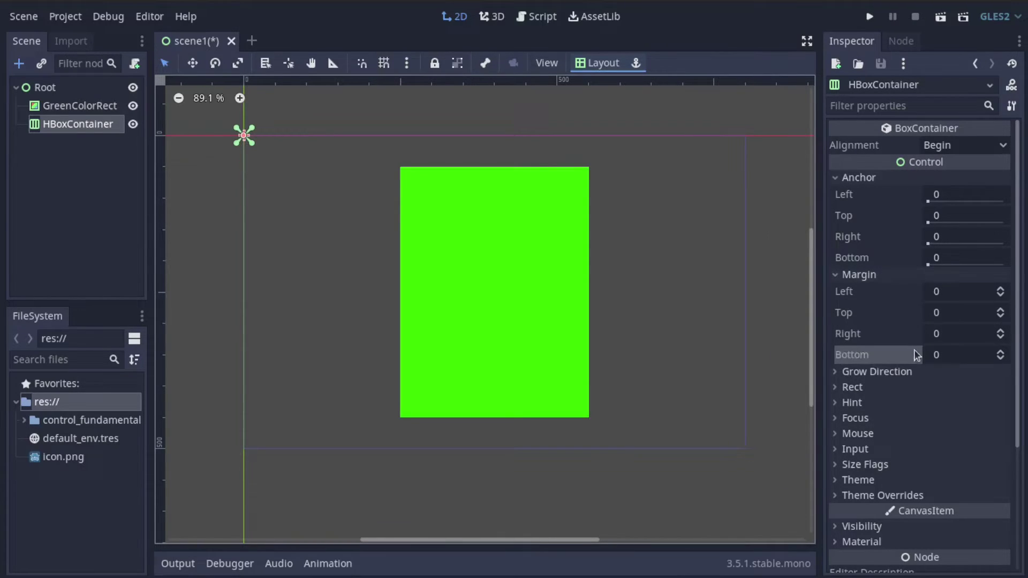
# Set the HBoxContainer's right and bottom anchors to 1 so it fills the Root area
pyautogui.click(943, 236)
pyautogui.write('1')
pyautogui.press('Tab')
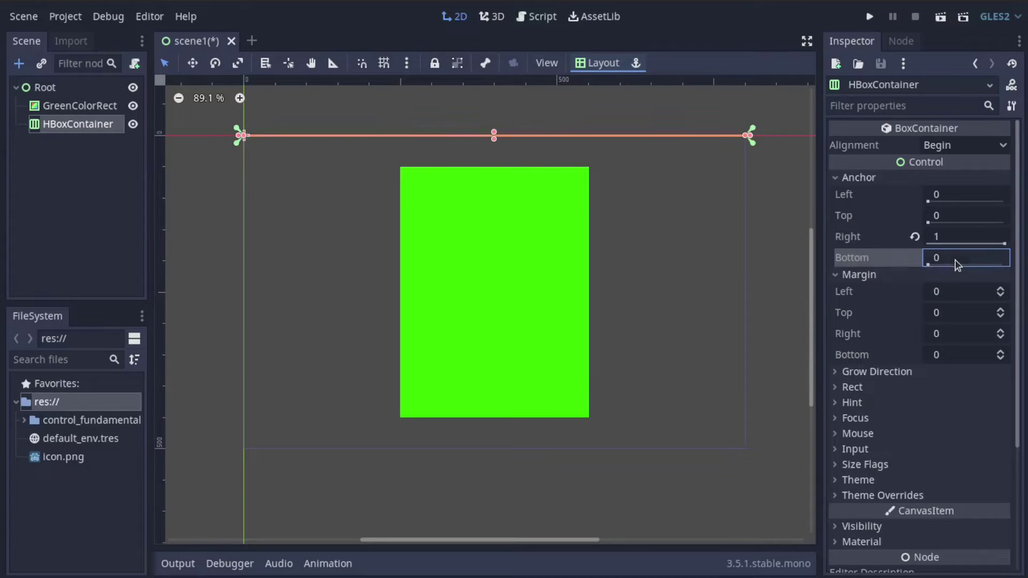
pyautogui.write('1')
pyautogui.press('Return')
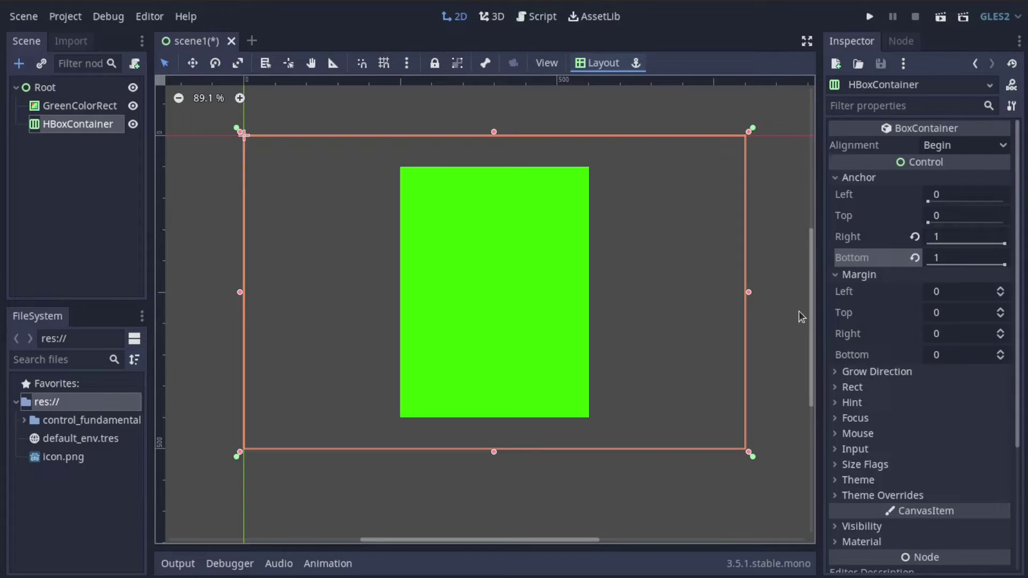
# Make GreenColorRect a child of the HBoxContainer and review its anchor, margin and size properties
pyautogui.click(63, 107)
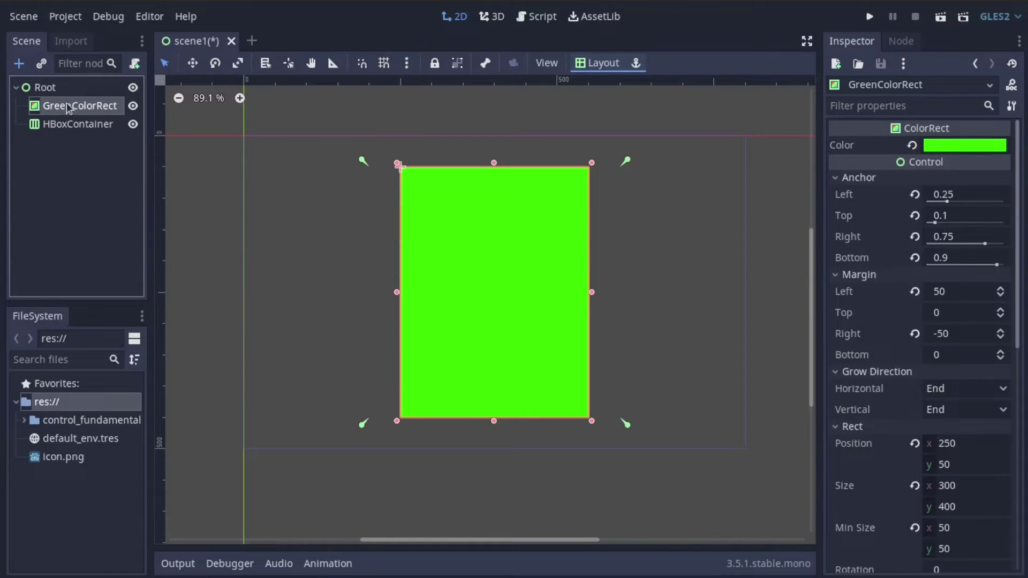
pyautogui.moveTo(67, 107); pyautogui.dragTo(78, 126)
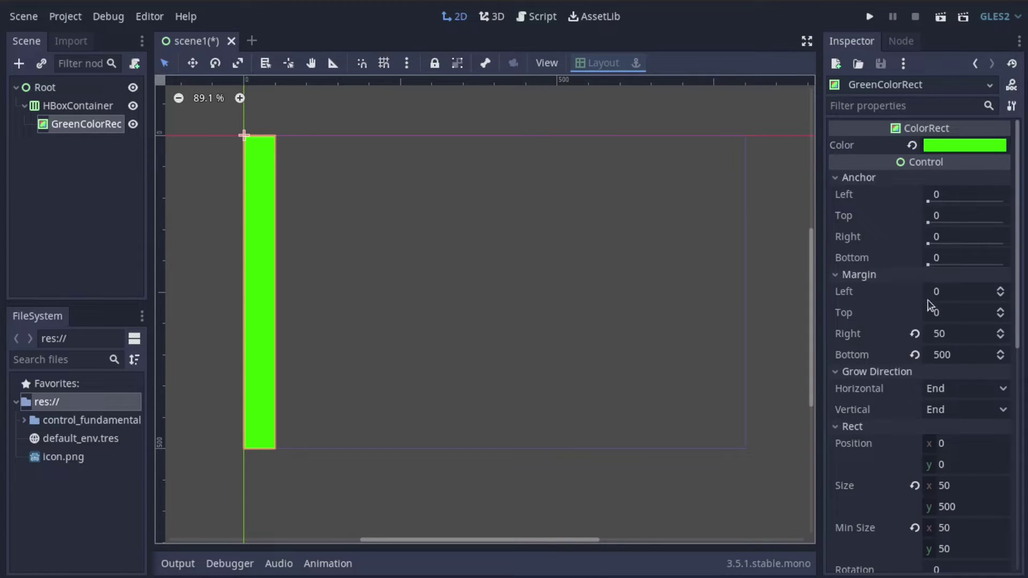
pyautogui.scroll(-2, 890, 320)
pyautogui.scroll(-2, 899, 325)
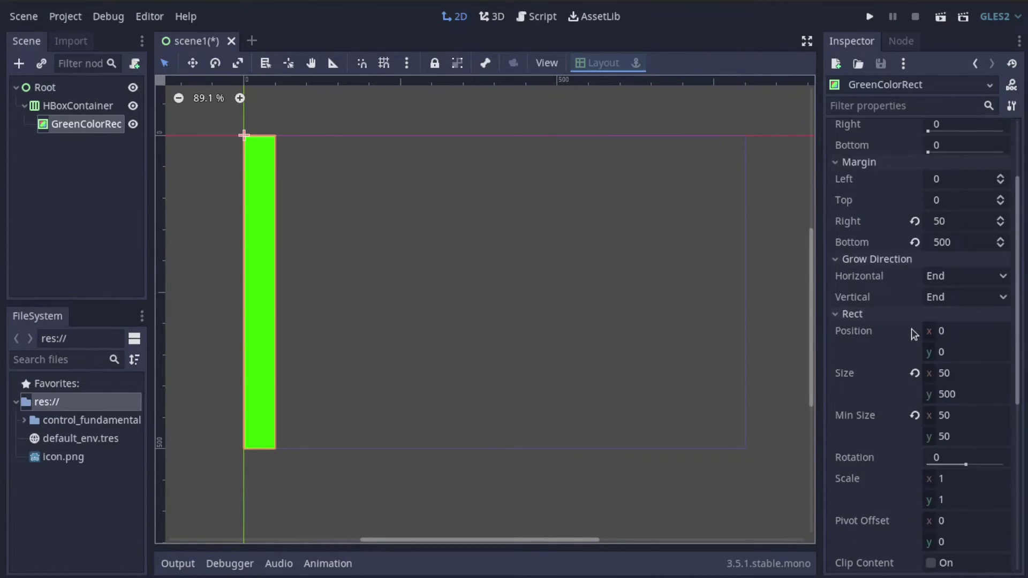
pyautogui.scroll(4, 905, 328)
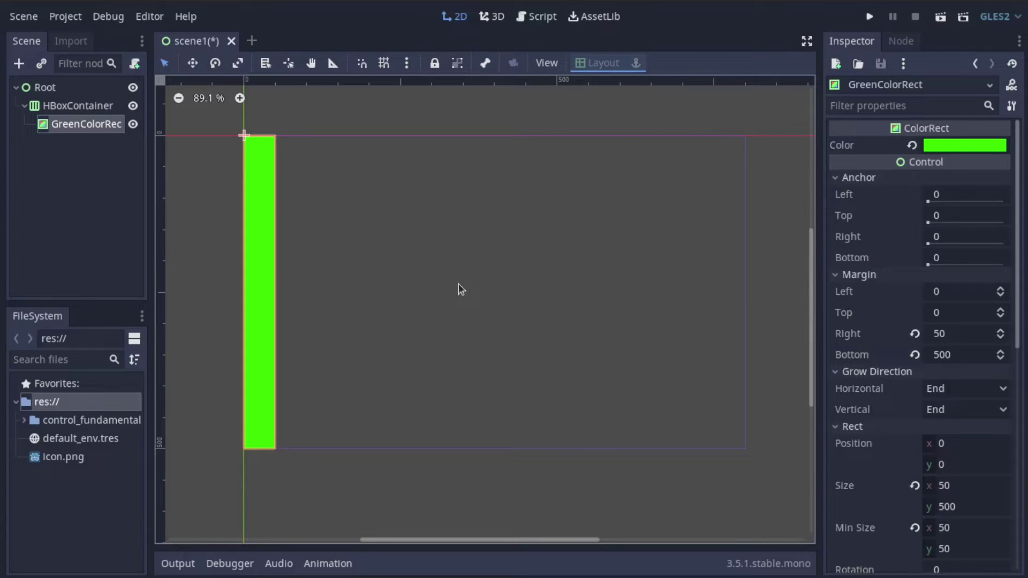
# Widen the scene tree area, duplicate GreenColorRect inside the HBoxContainer and rename the copy BlueColorRect
pyautogui.click(67, 139)
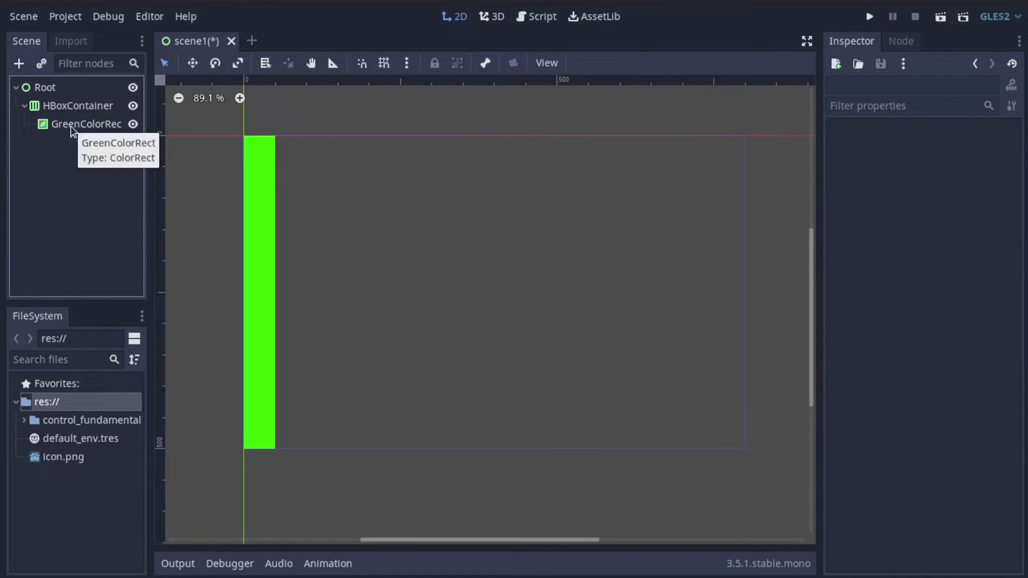
pyautogui.moveTo(151, 138); pyautogui.dragTo(172, 138)
pyautogui.click(100, 128)
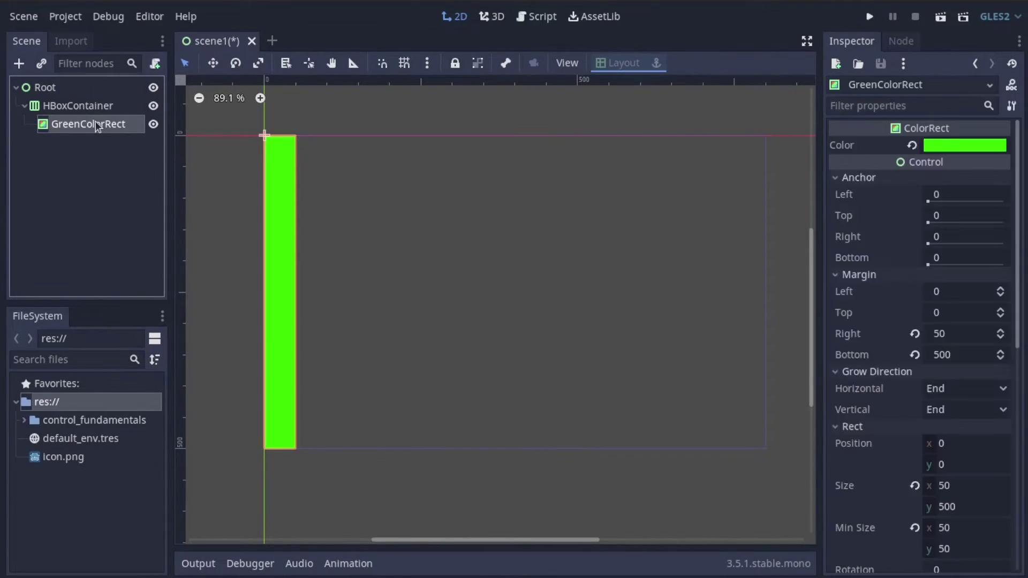
pyautogui.hotkey('ctrl', 'd')
pyautogui.doubleClick(85, 143)
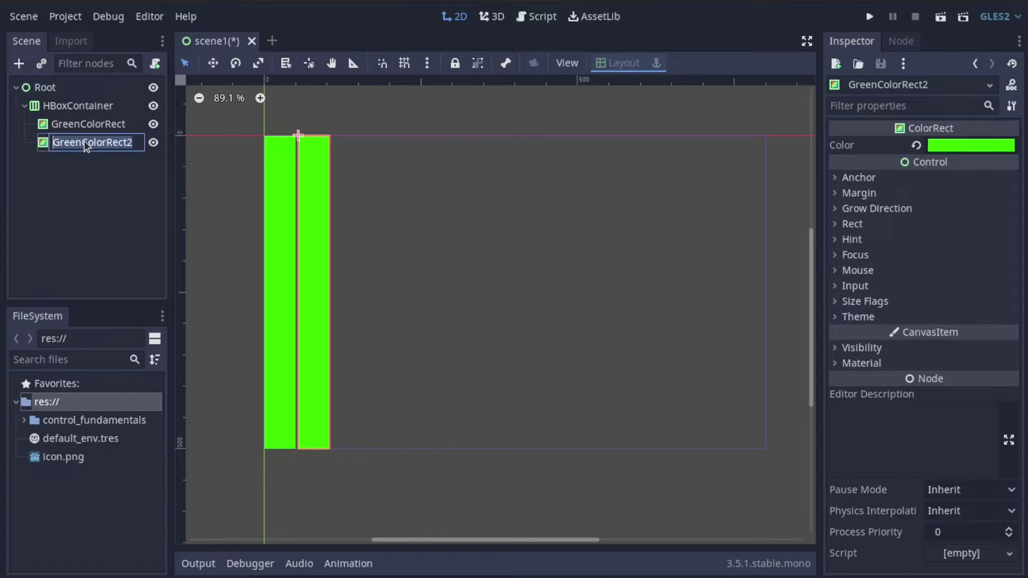
pyautogui.write('BlueColorRect')
pyautogui.press('Return')
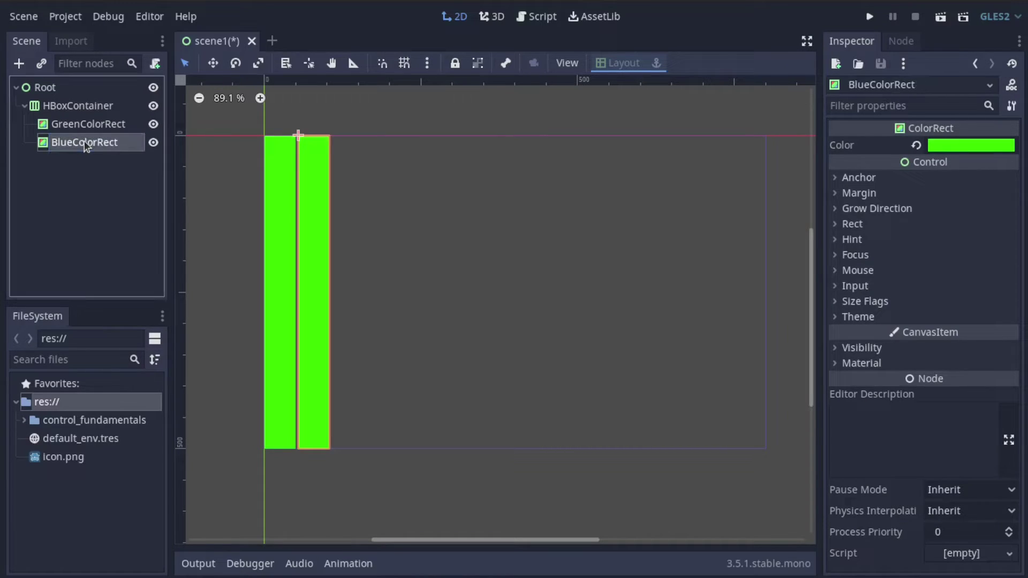
# Change BlueColorRect's color to a bright cyan blue
pyautogui.click(970, 146)
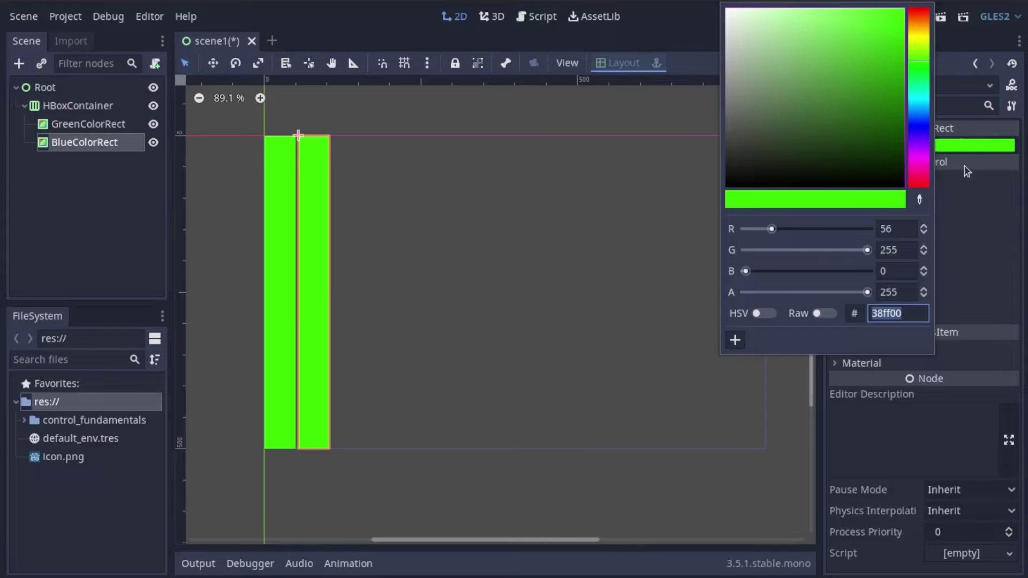
pyautogui.click(920, 100)
pyautogui.click(555, 169)
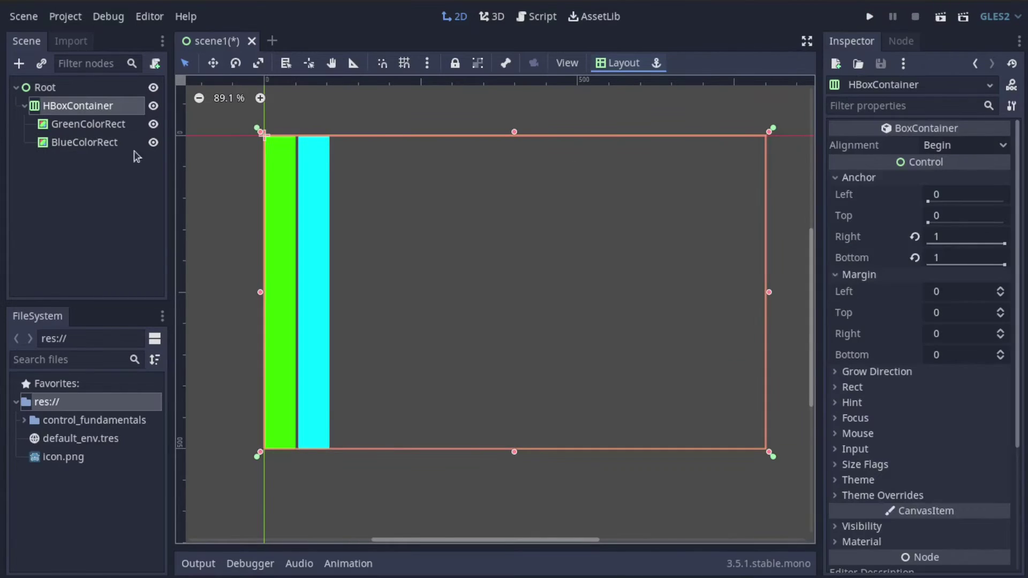
pyautogui.click(67, 140)
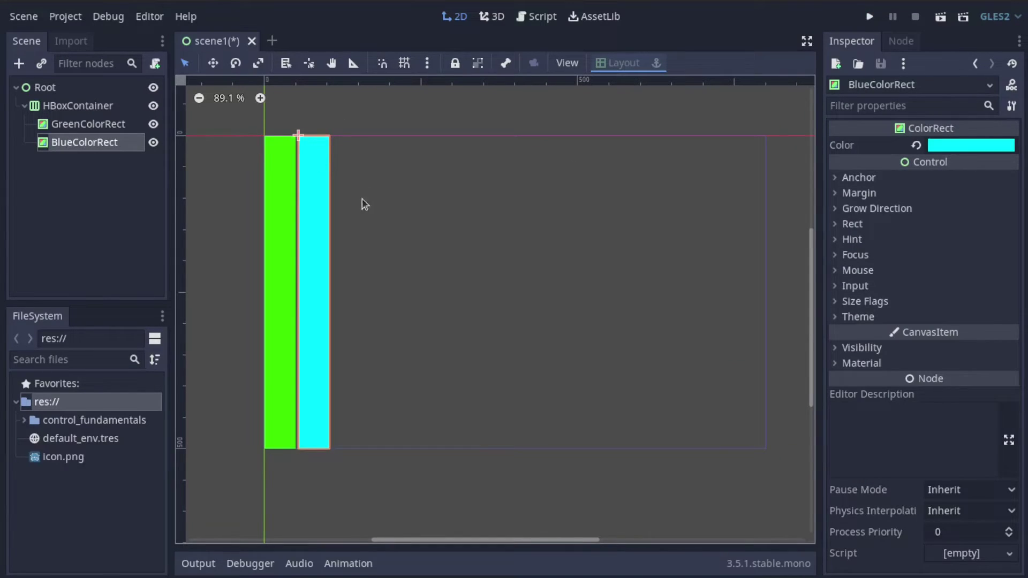
pyautogui.click(85, 105)
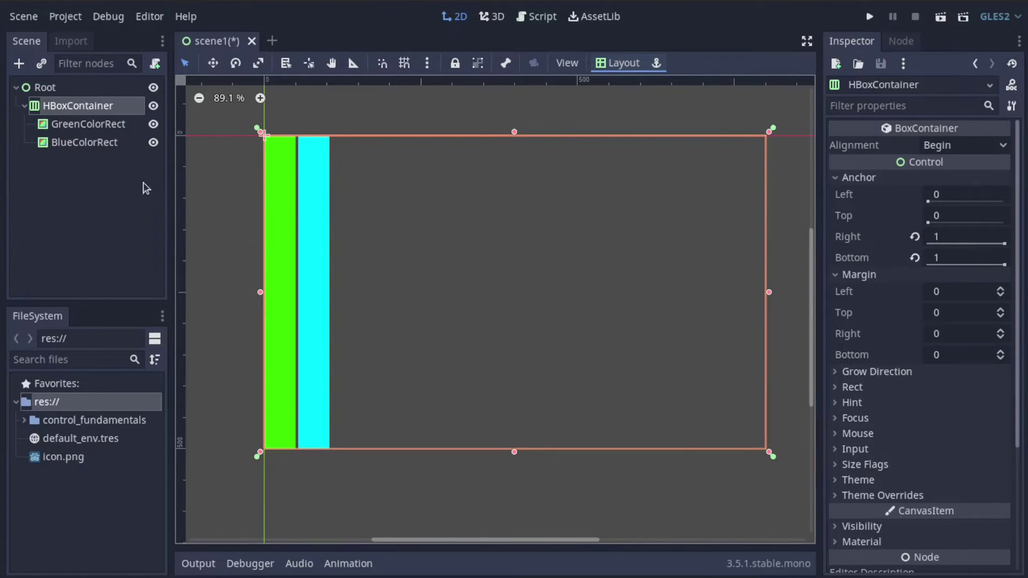
# Duplicate BlueColorRect three times to test the container's arrangement, and delete the three copies
pyautogui.click(93, 143)
pyautogui.hotkey('ctrl', 'd')
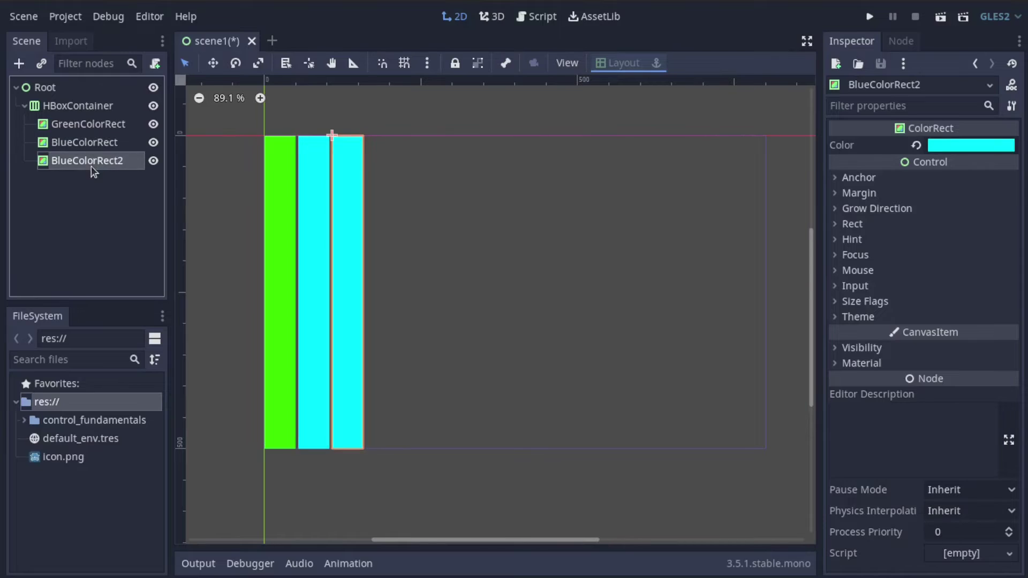
pyautogui.hotkey('ctrl', 'd')
pyautogui.hotkey('ctrl', 'd')
pyautogui.keyDown('shift'); pyautogui.click(86, 161); pyautogui.keyUp('shift')
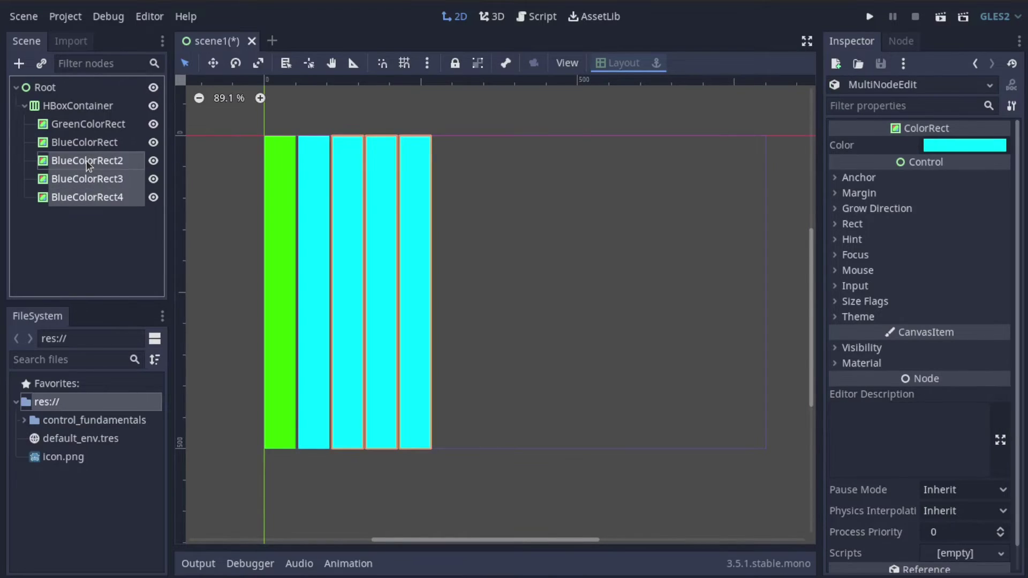
pyautogui.press('Delete')
pyautogui.press('Return')
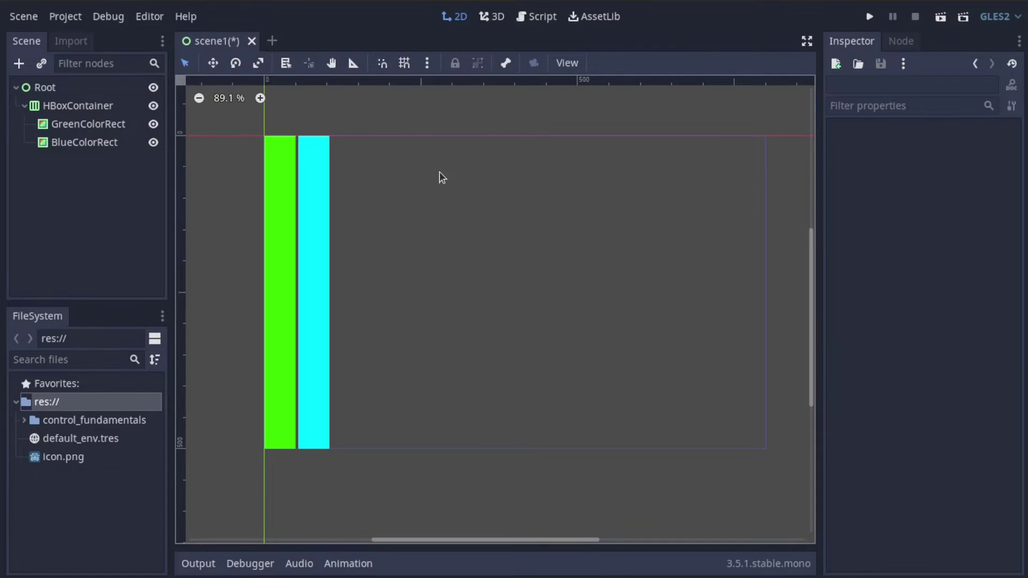
# Examine BlueColorRect's anchor and margin values, and compare the HBoxContainer with its child nodes
pyautogui.click(77, 140)
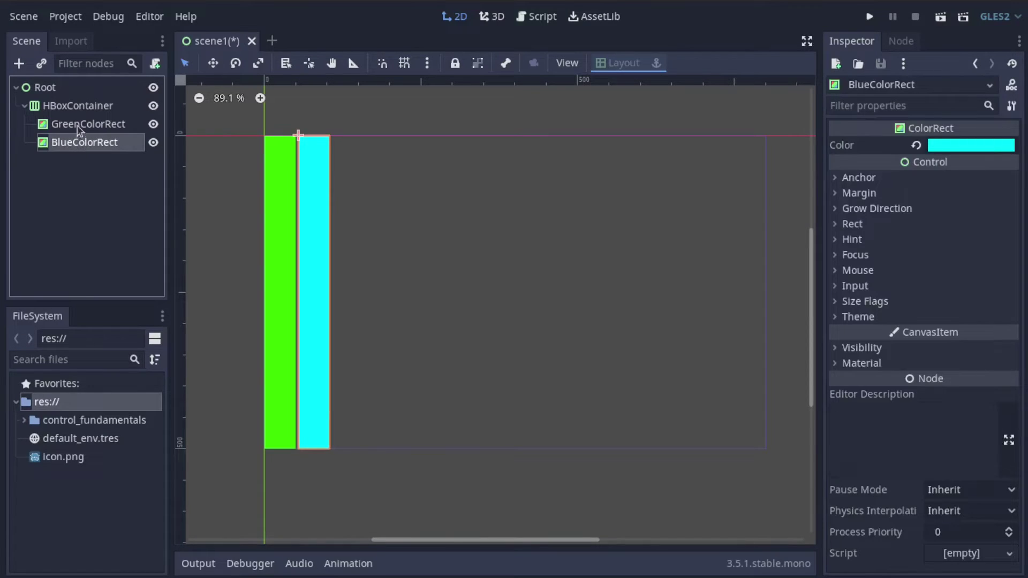
pyautogui.click(917, 179)
pyautogui.click(888, 273)
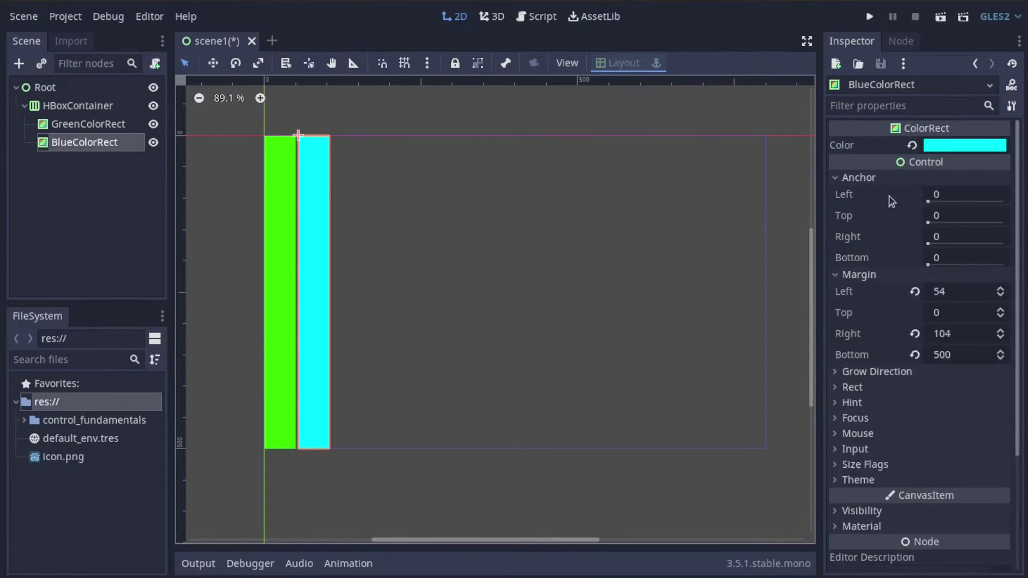
pyautogui.click(887, 273)
pyautogui.click(875, 179)
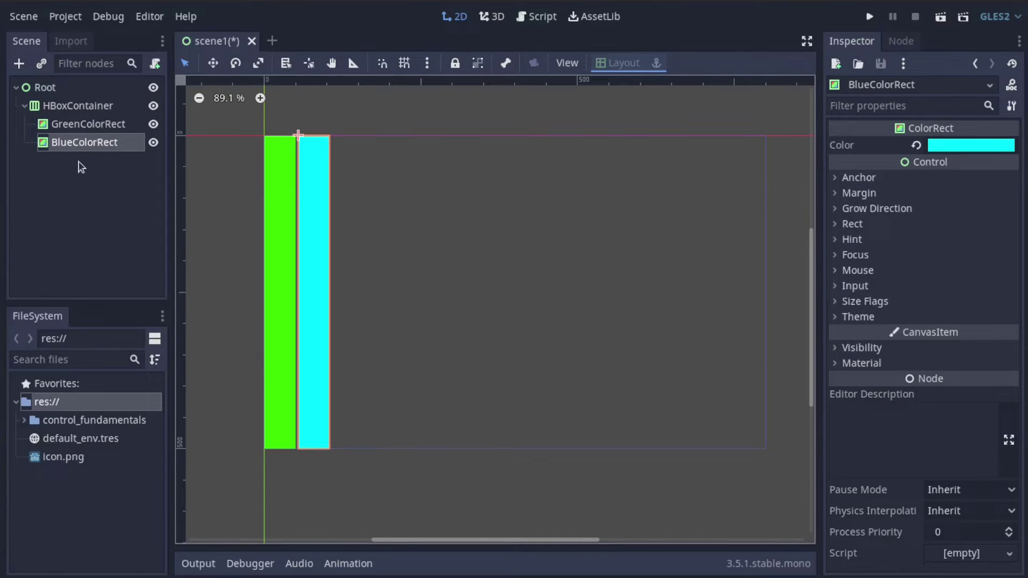
pyautogui.click(90, 107)
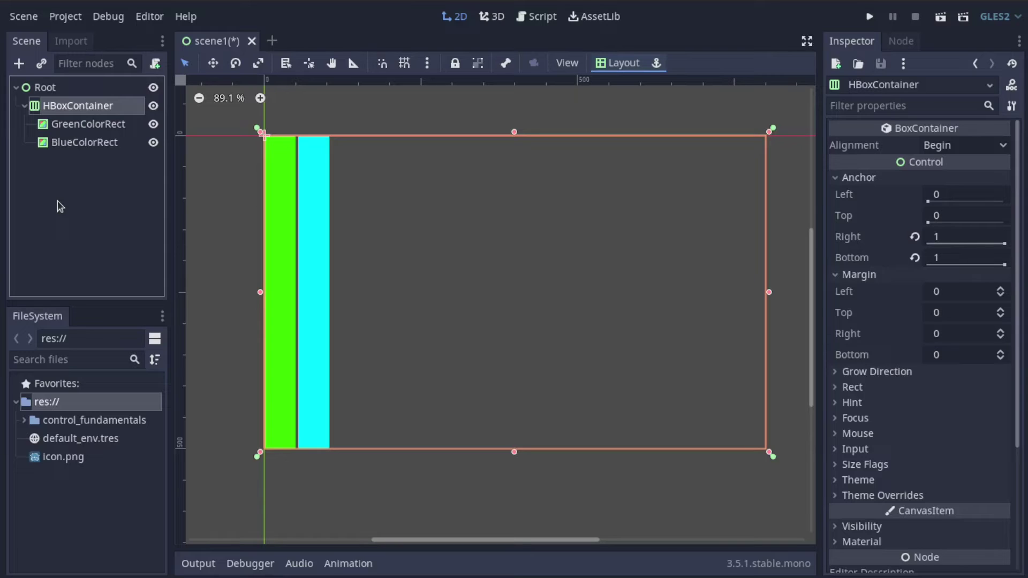
pyautogui.click(72, 125)
pyautogui.click(78, 142)
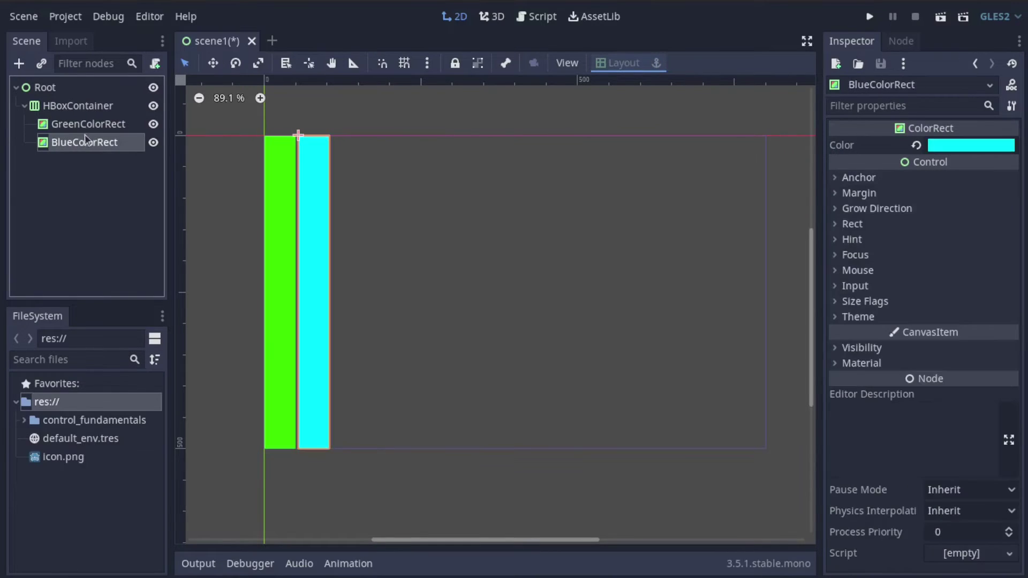
# Collapse GreenColorRect's Rect, Grow Direction, Margin and Anchor property groups
pyautogui.click(85, 126)
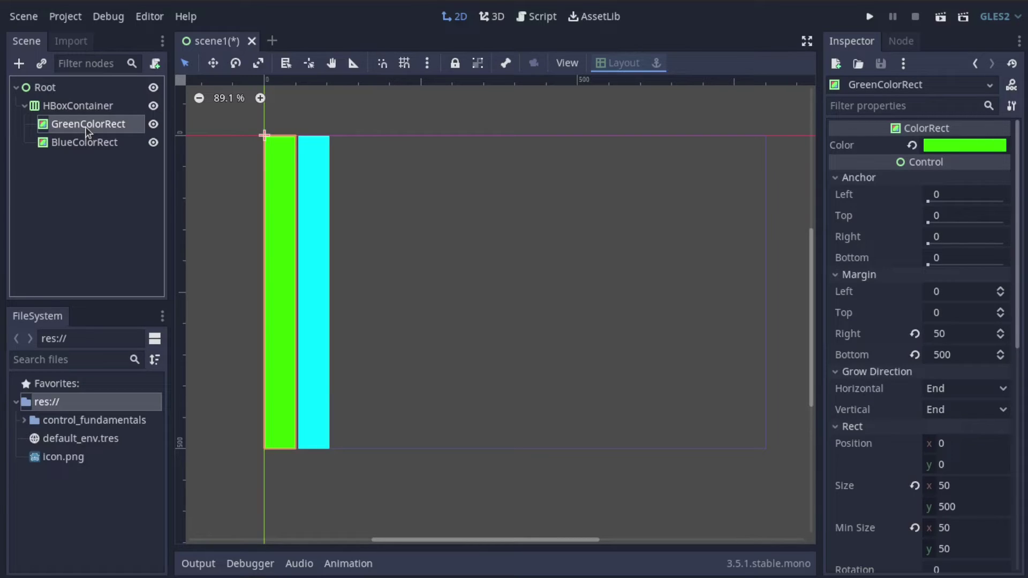
pyautogui.click(852, 426)
pyautogui.click(877, 372)
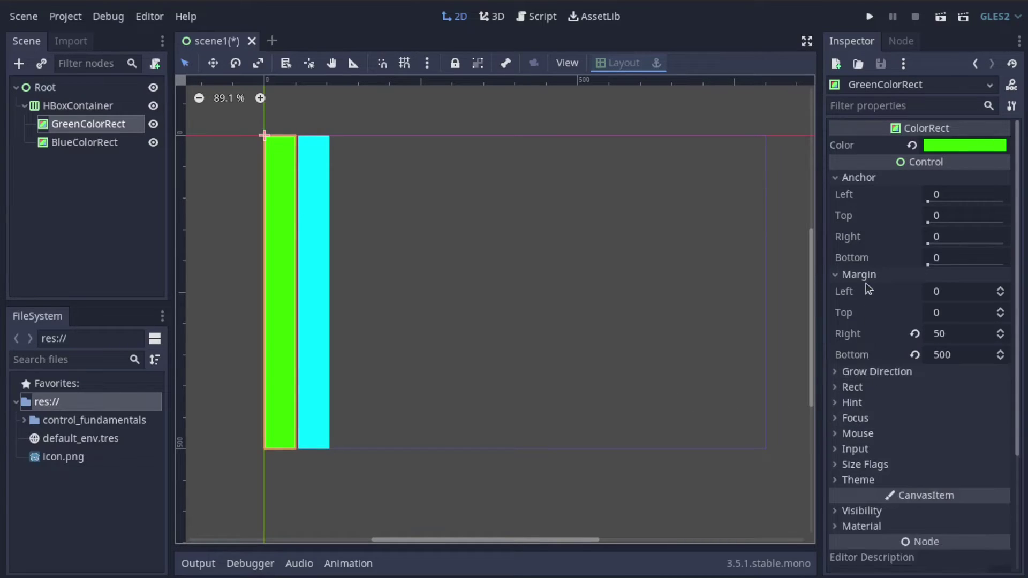
pyautogui.click(859, 275)
pyautogui.click(858, 177)
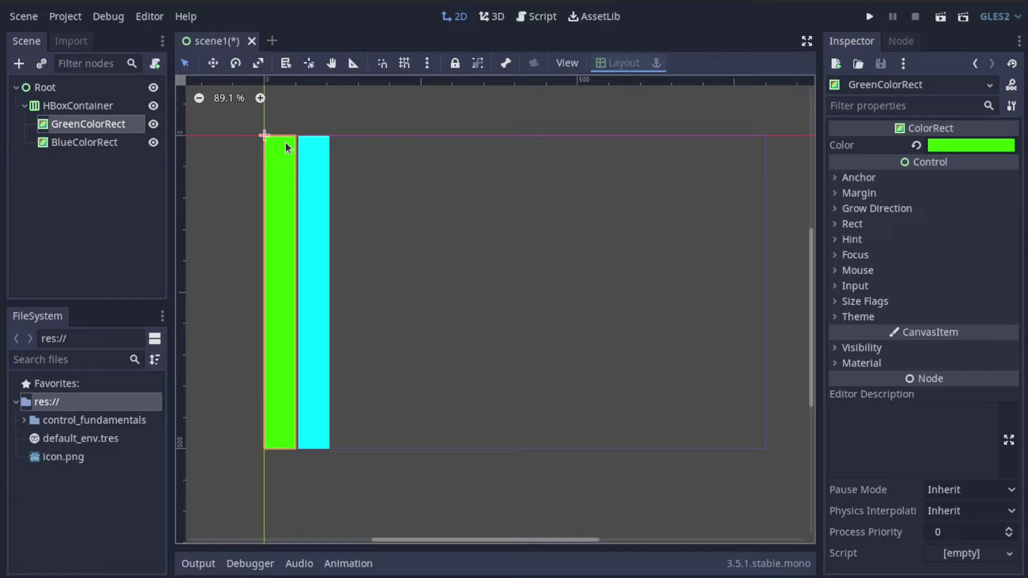
# Try the Center and End alignments on the HBoxContainer, and set its alignment back to Begin
pyautogui.click(86, 106)
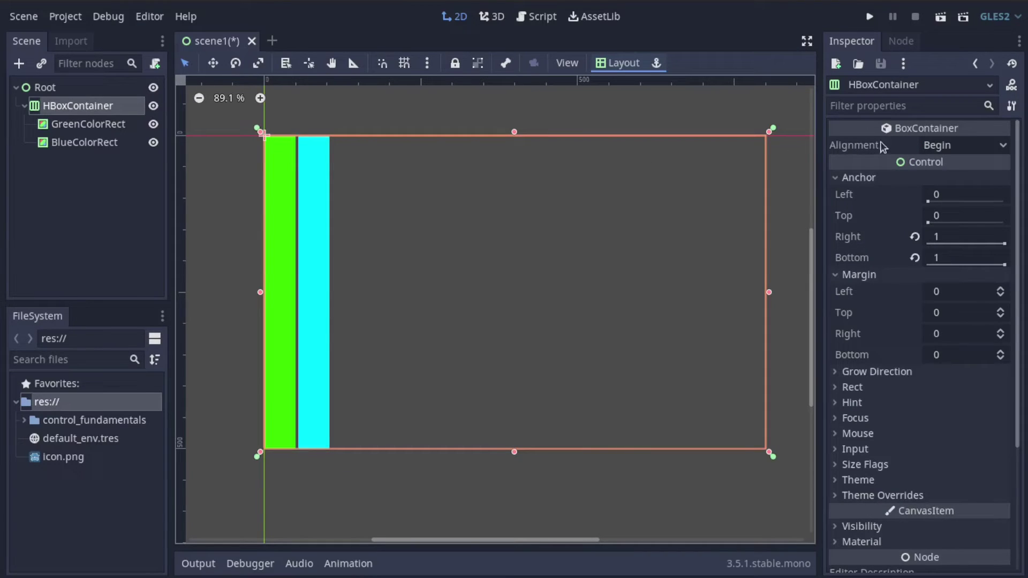
pyautogui.click(947, 145)
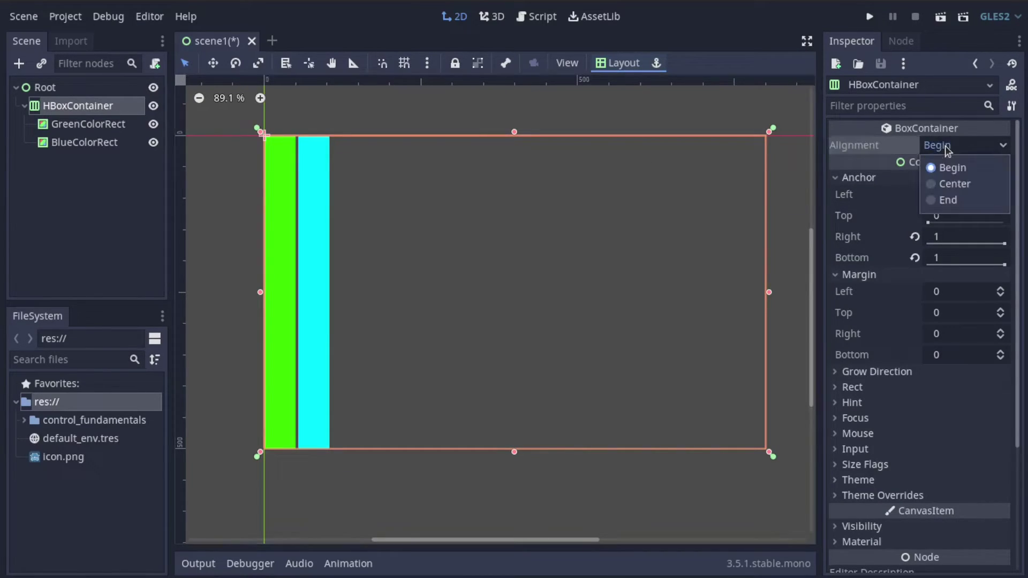
pyautogui.click(953, 184)
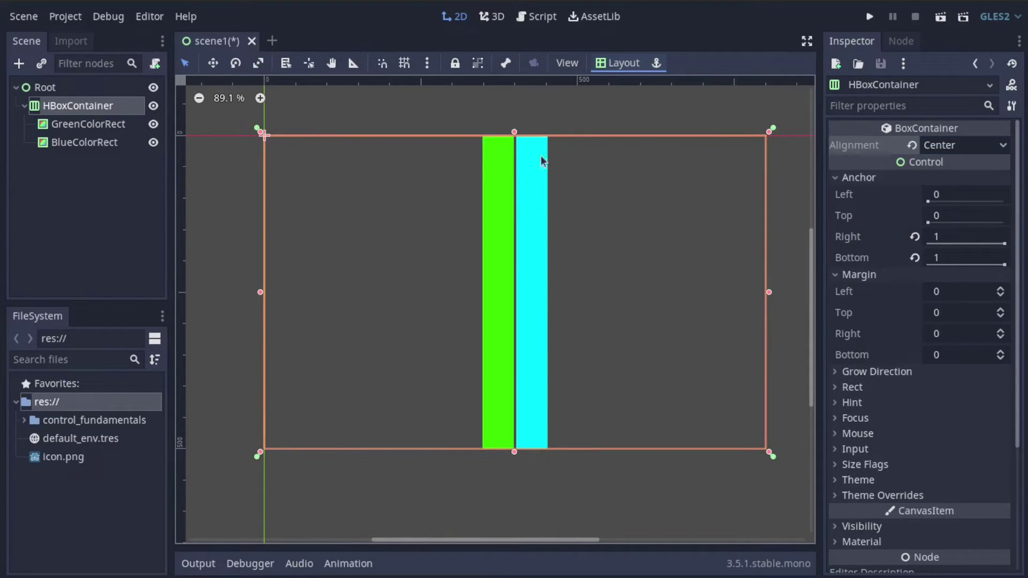
pyautogui.click(949, 146)
pyautogui.click(949, 200)
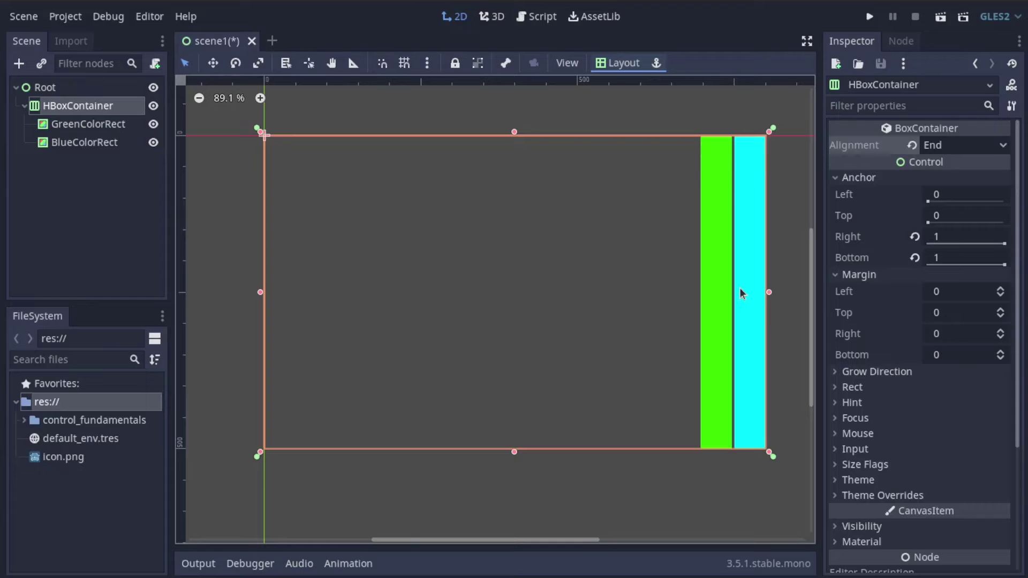
pyautogui.click(955, 146)
pyautogui.click(949, 164)
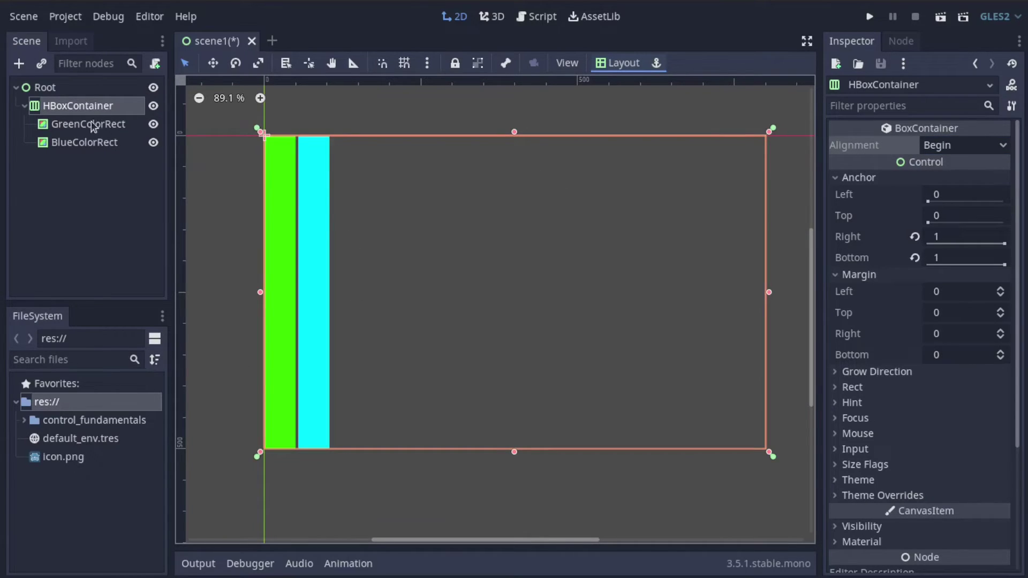
# Compare BlueColorRect with its parent HBoxContainer, and enable Expand in BlueColorRect's horizontal size flags
pyautogui.click(98, 139)
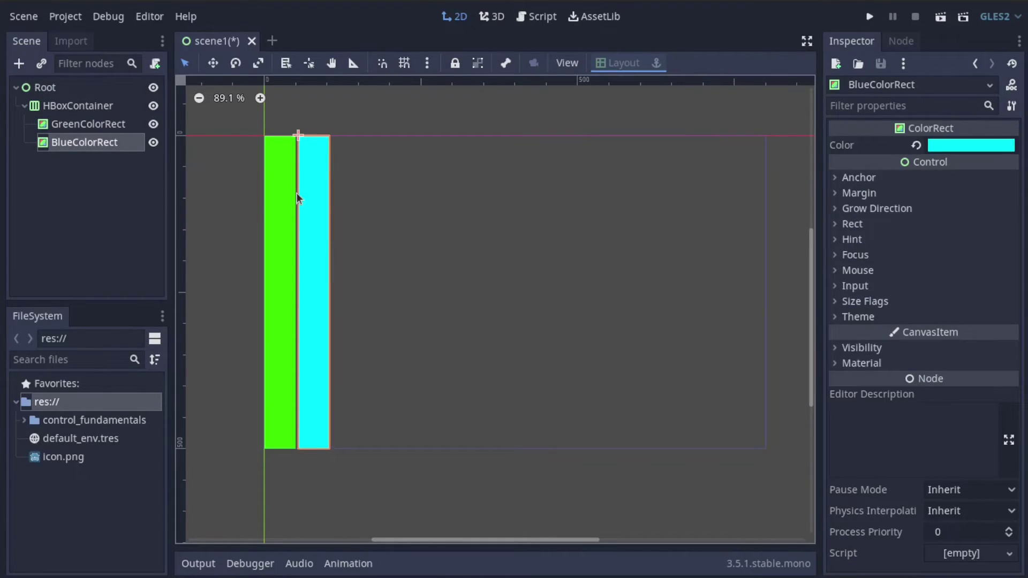
pyautogui.click(78, 110)
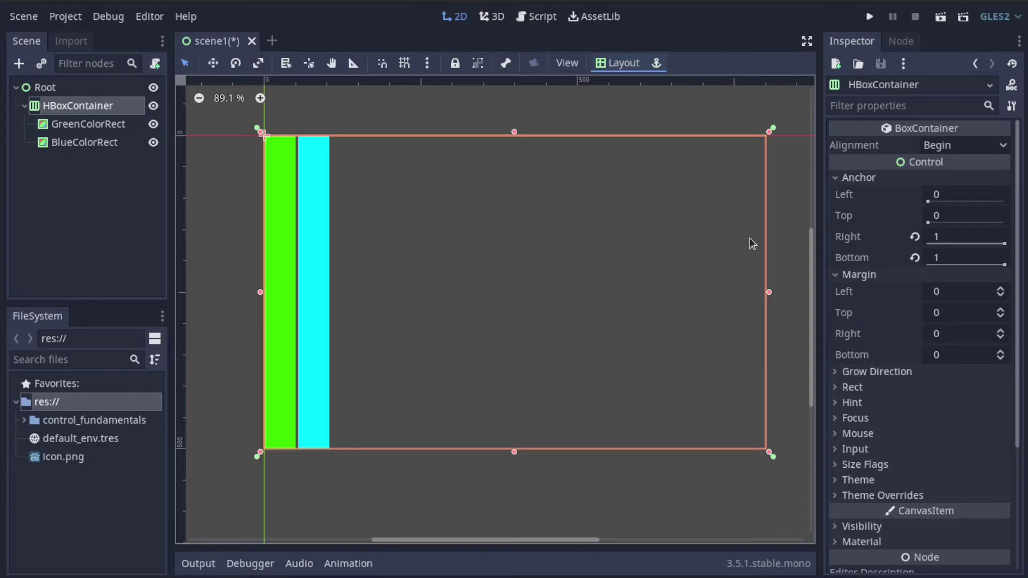
pyautogui.click(73, 144)
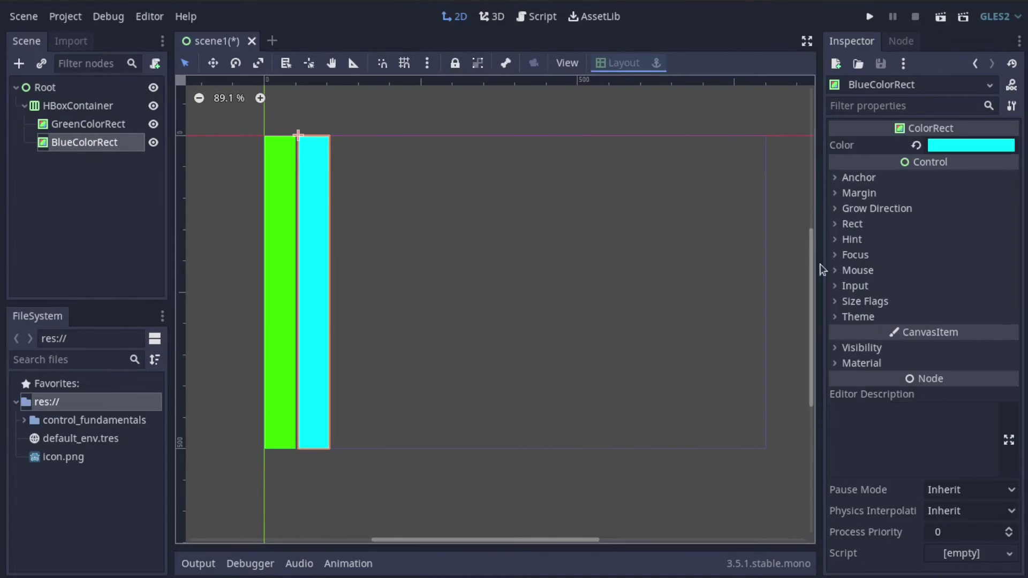
pyautogui.click(885, 303)
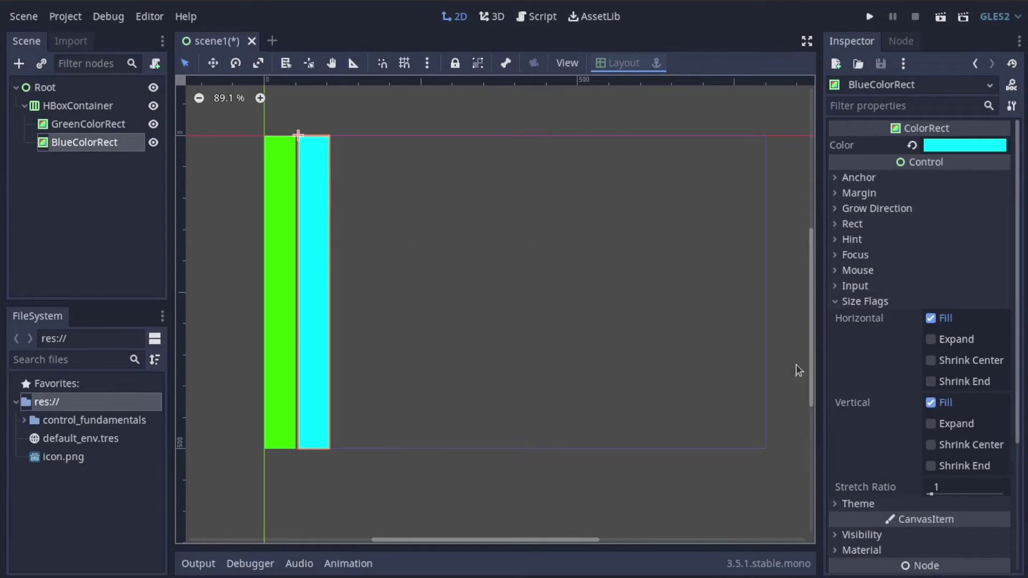
pyautogui.click(931, 340)
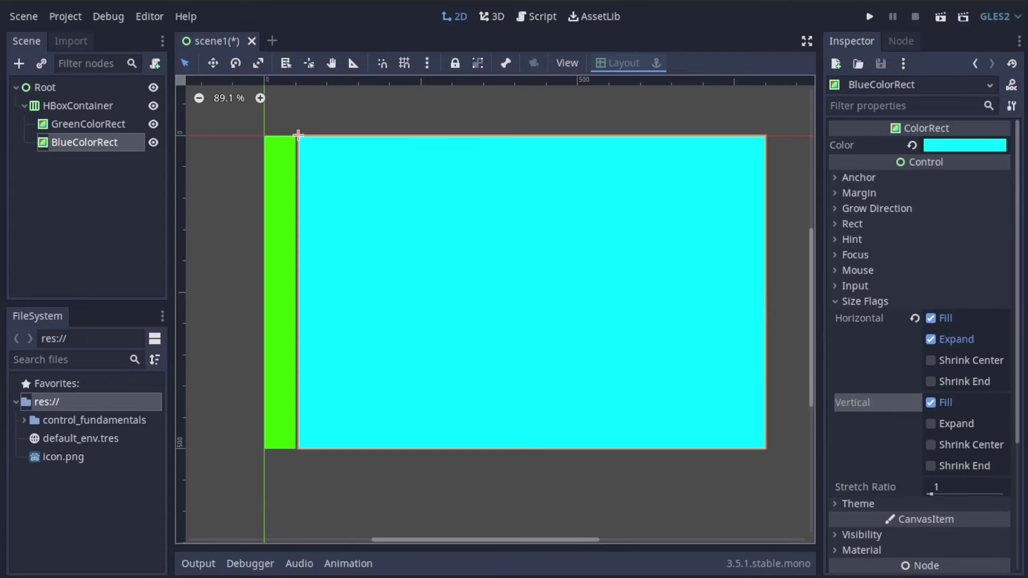
# Turn off BlueColorRect's vertical Fill flag, reset its minimum size to 0 by 0, and turn vertical Fill back on
pyautogui.click(931, 403)
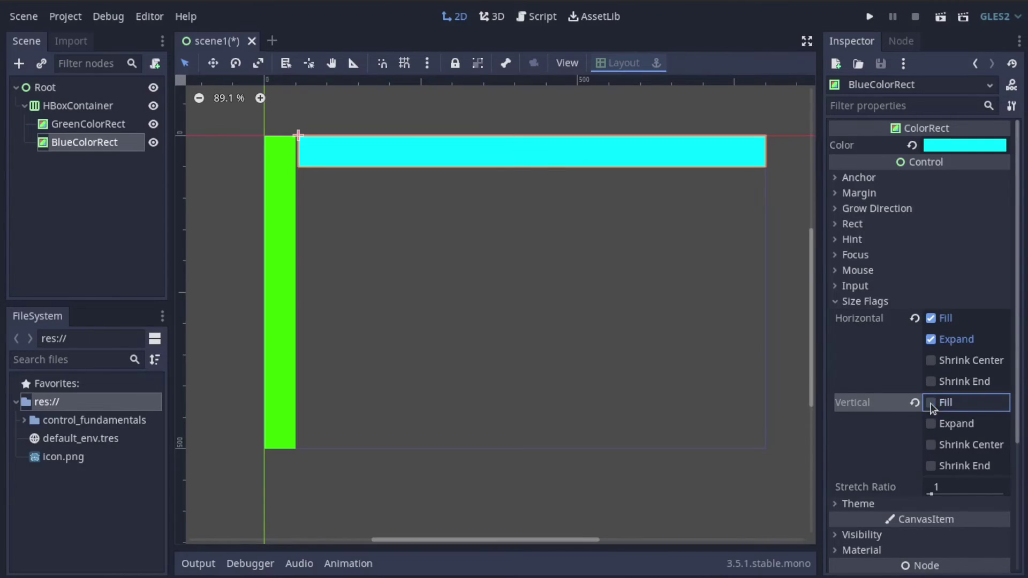
pyautogui.click(878, 223)
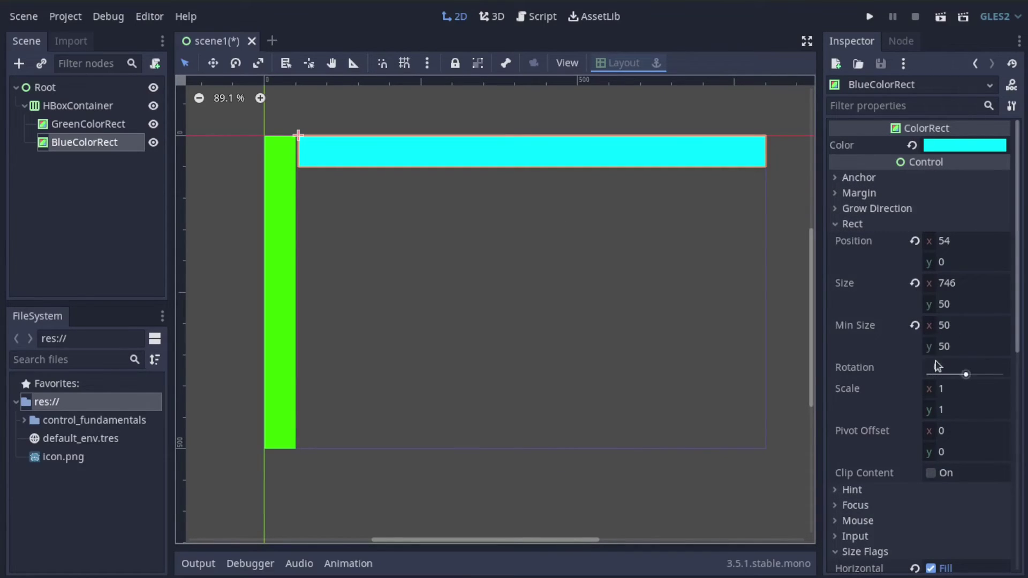
pyautogui.click(851, 224)
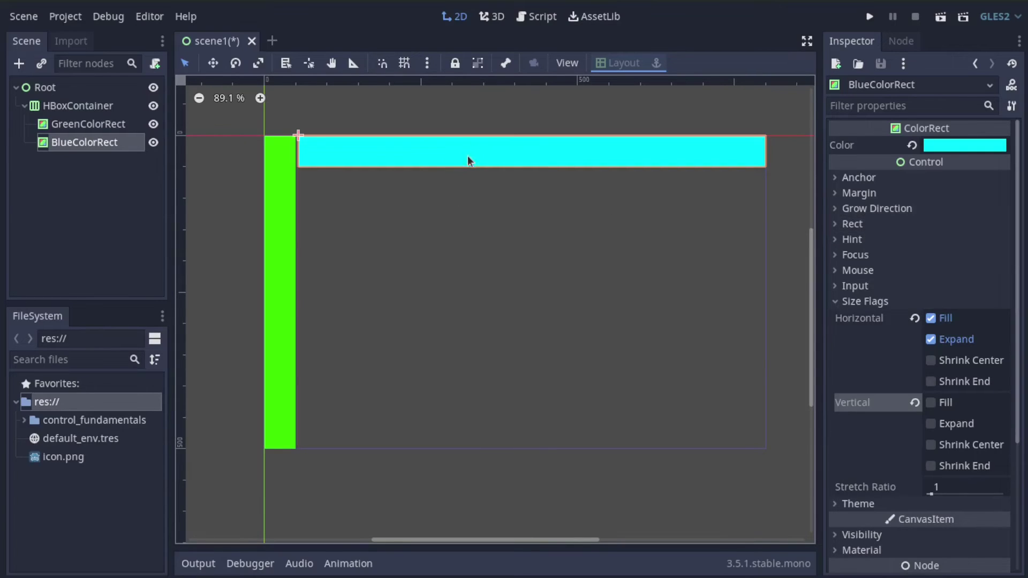
pyautogui.click(888, 220)
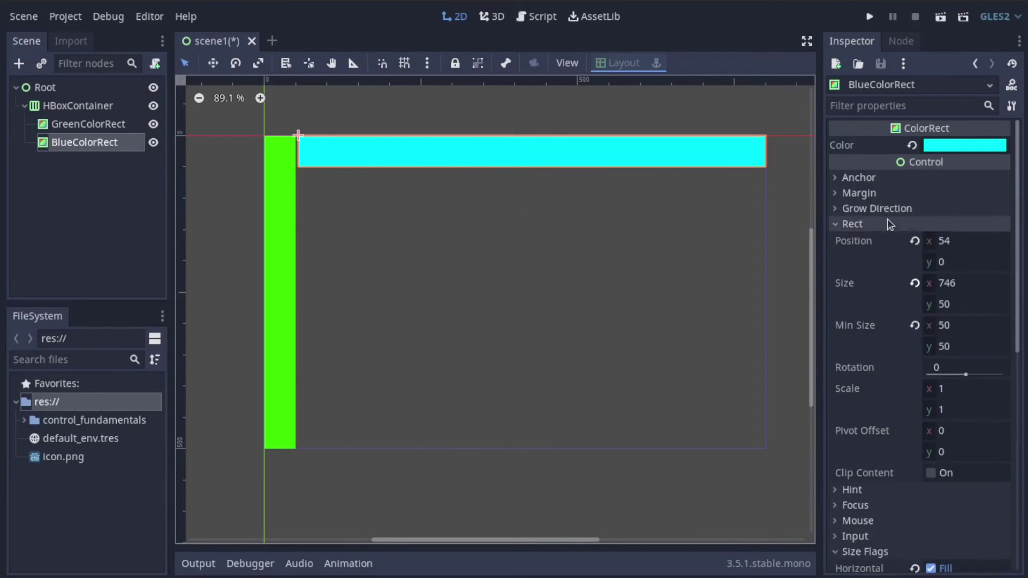
pyautogui.click(915, 326)
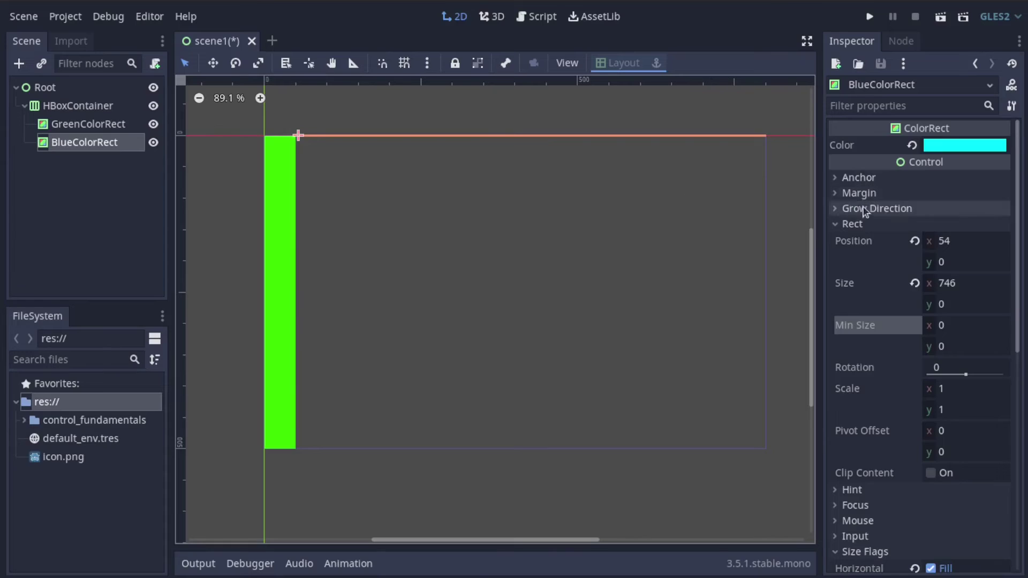
pyautogui.click(849, 223)
pyautogui.click(931, 404)
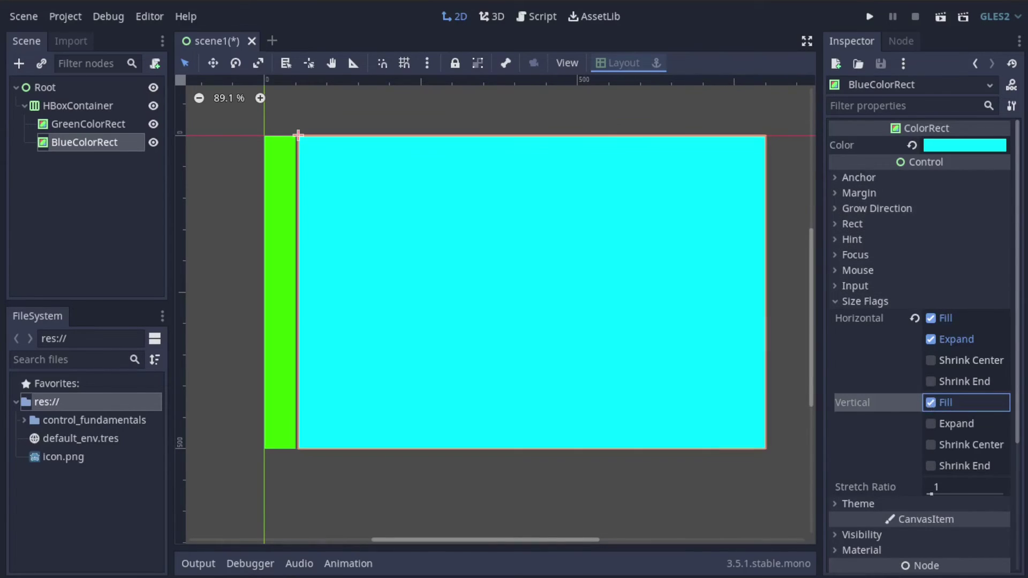
# Duplicate GreenColorRect, move the copy after BlueColorRect in the HBoxContainer, and review BlueColorRect's size flags
pyautogui.click(83, 127)
pyautogui.hotkey('ctrl', 'd')
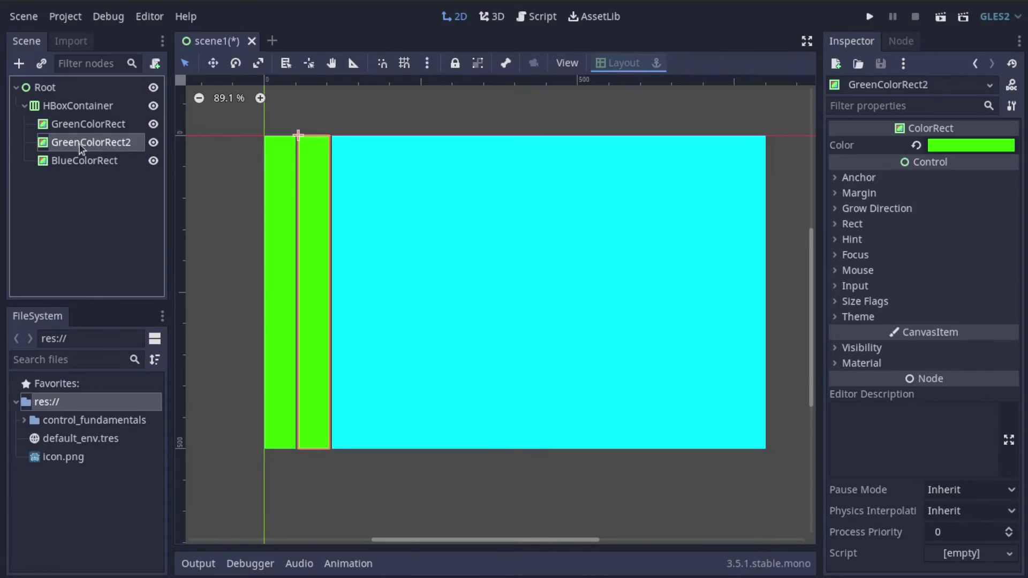
pyautogui.moveTo(83, 143); pyautogui.dragTo(84, 169)
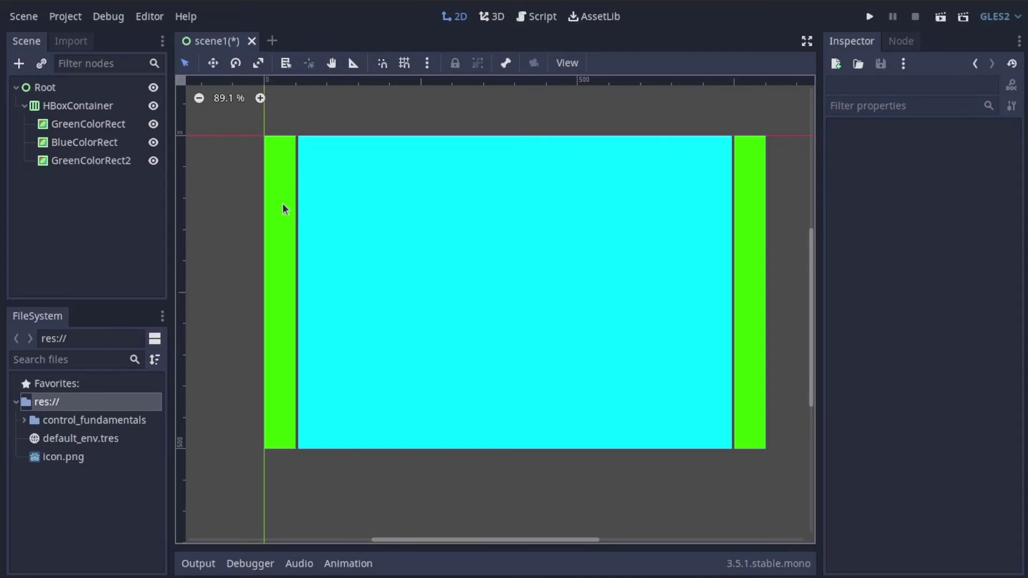
pyautogui.click(100, 143)
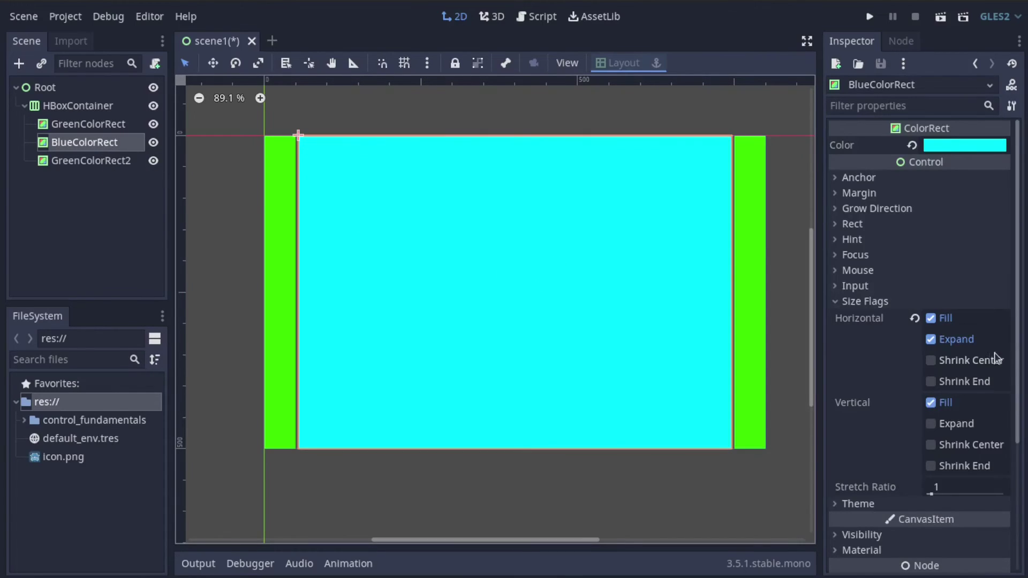
pyautogui.moveTo(847, 356)
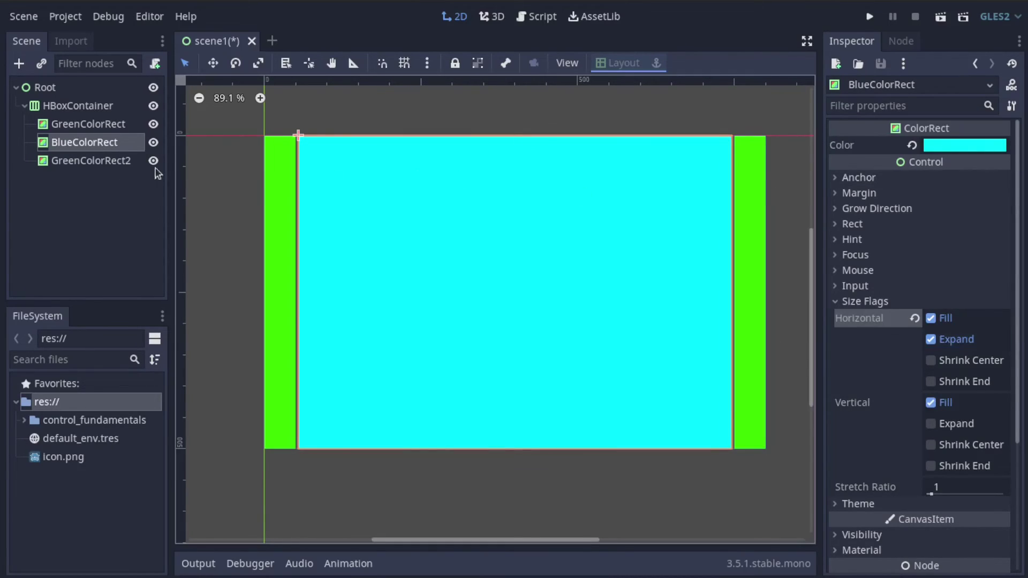
# Add a VBoxContainer node as a child of the HBoxContainer
pyautogui.click(75, 107)
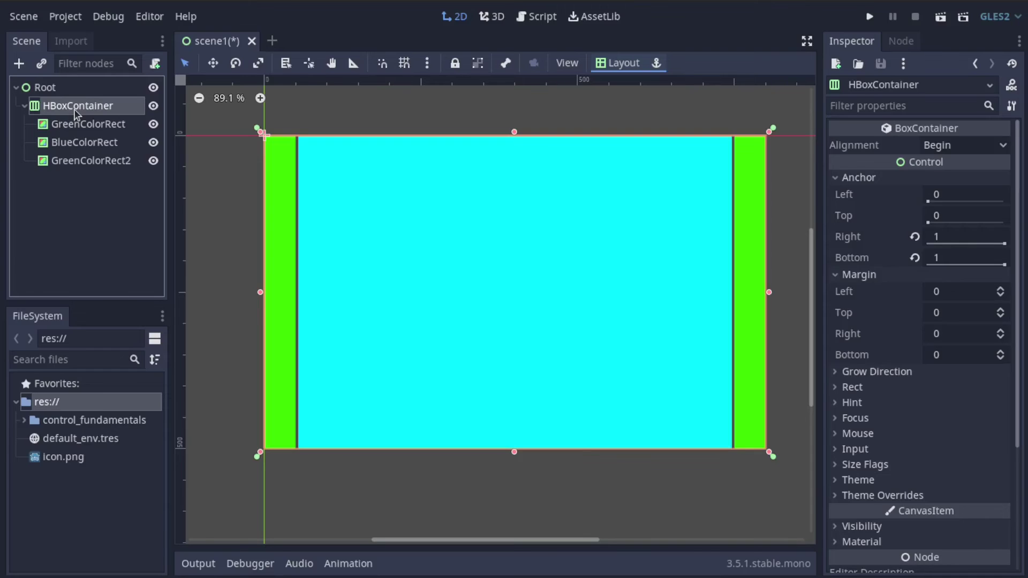
pyautogui.hotkey('ctrl', 'a')
pyautogui.write('vbox')
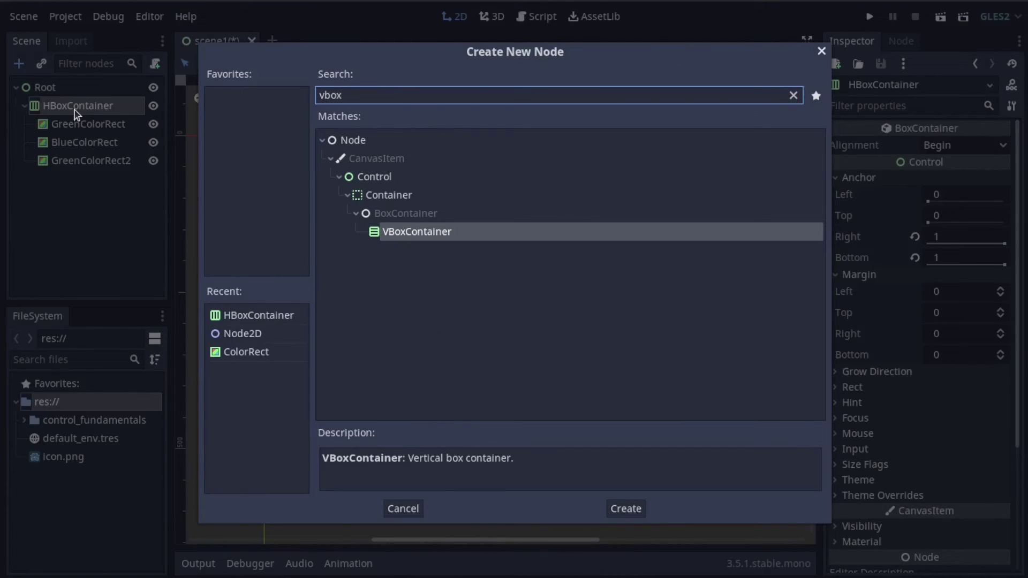
pyautogui.press('Return')
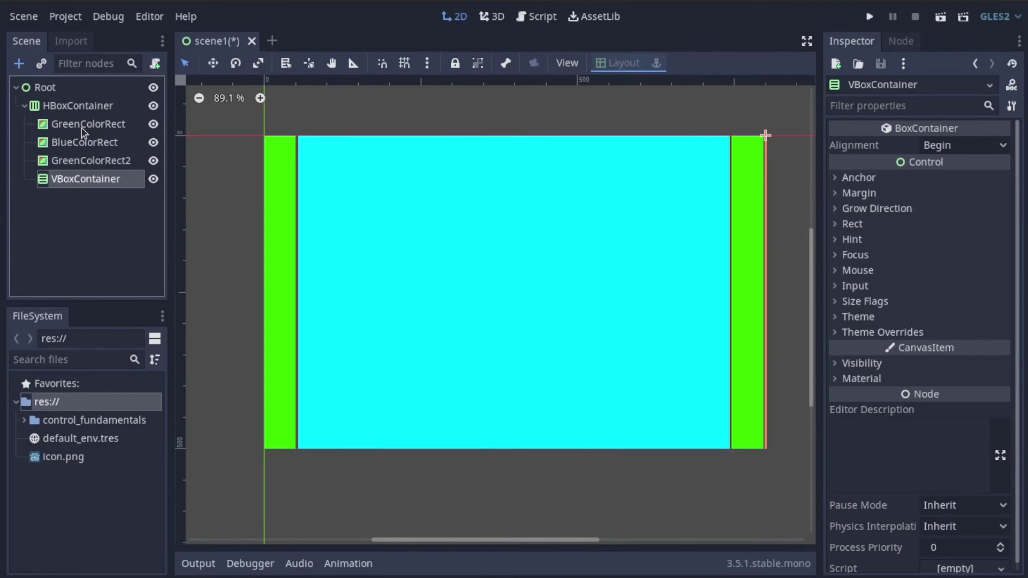
# Duplicate GreenColorRect2, move the copy into the VBoxContainer, and duplicate it there three more times
pyautogui.click(75, 160)
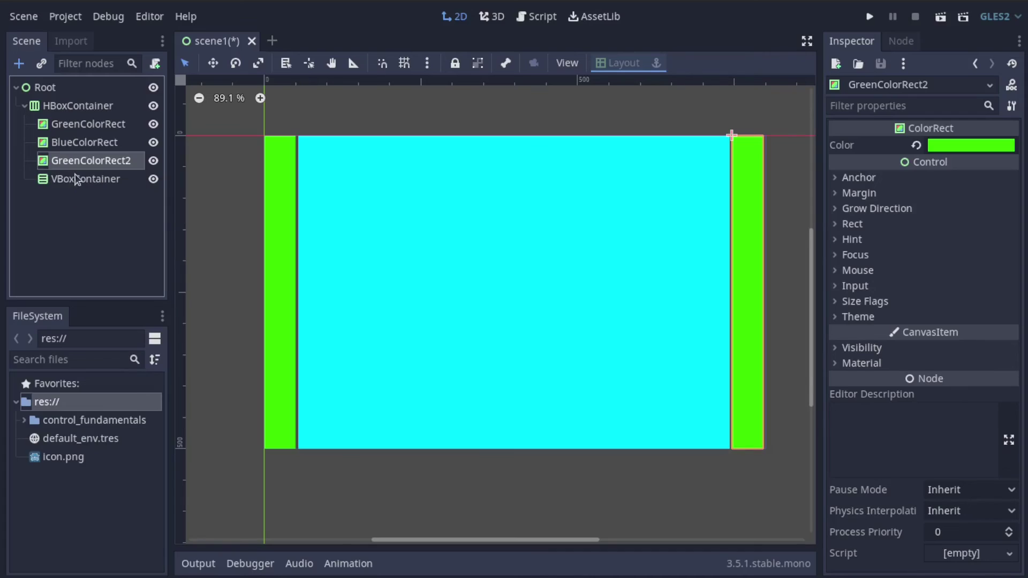
pyautogui.hotkey('ctrl', 'd')
pyautogui.moveTo(76, 178); pyautogui.dragTo(76, 197)
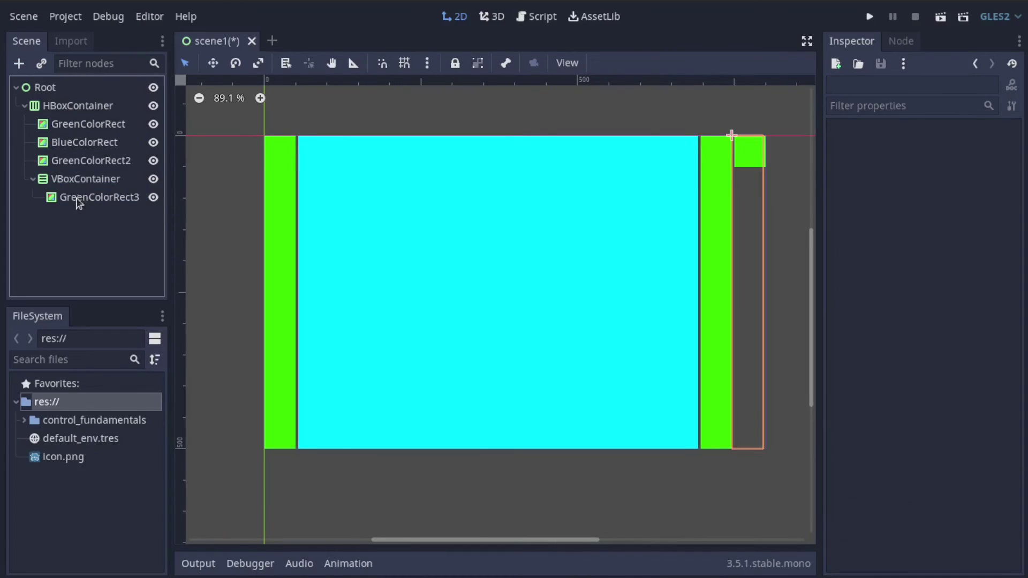
pyautogui.hotkey('ctrl', 'd')
pyautogui.hotkey('ctrl', 'd')
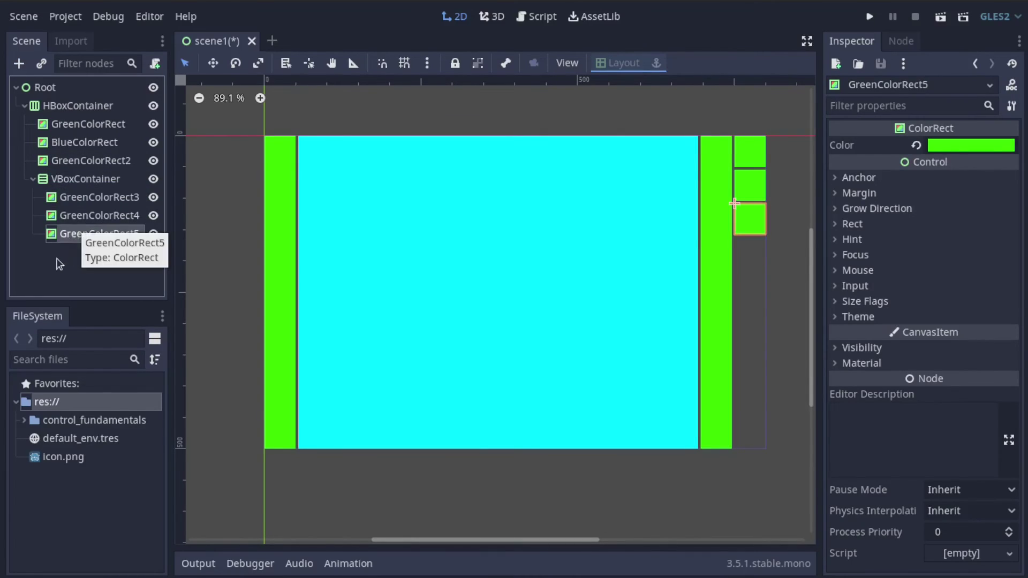
pyautogui.hotkey('ctrl', 'd')
pyautogui.click(652, 107)
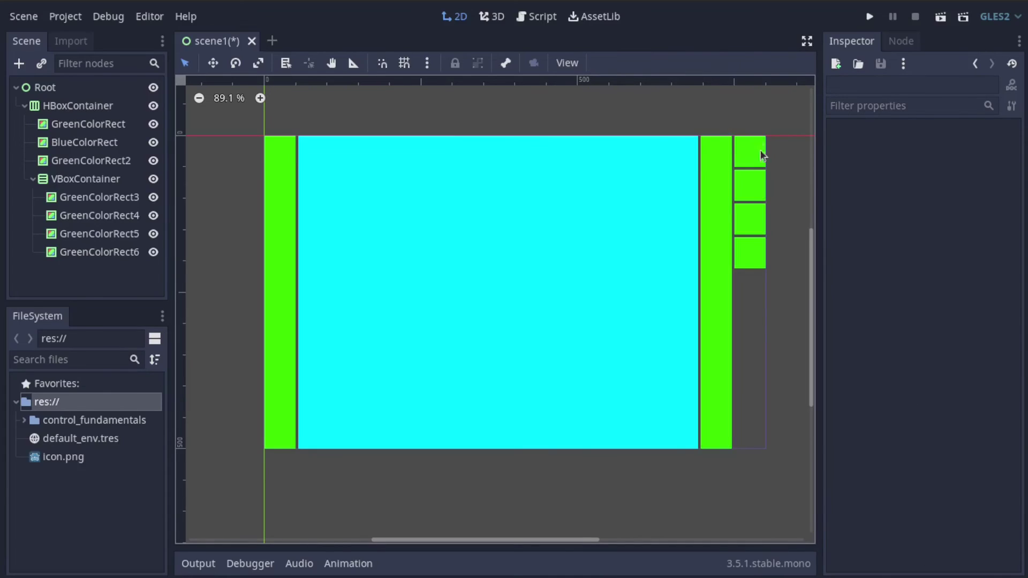
# Try the Center and End alignments on the VBoxContainer, and set its alignment to Center
pyautogui.click(89, 185)
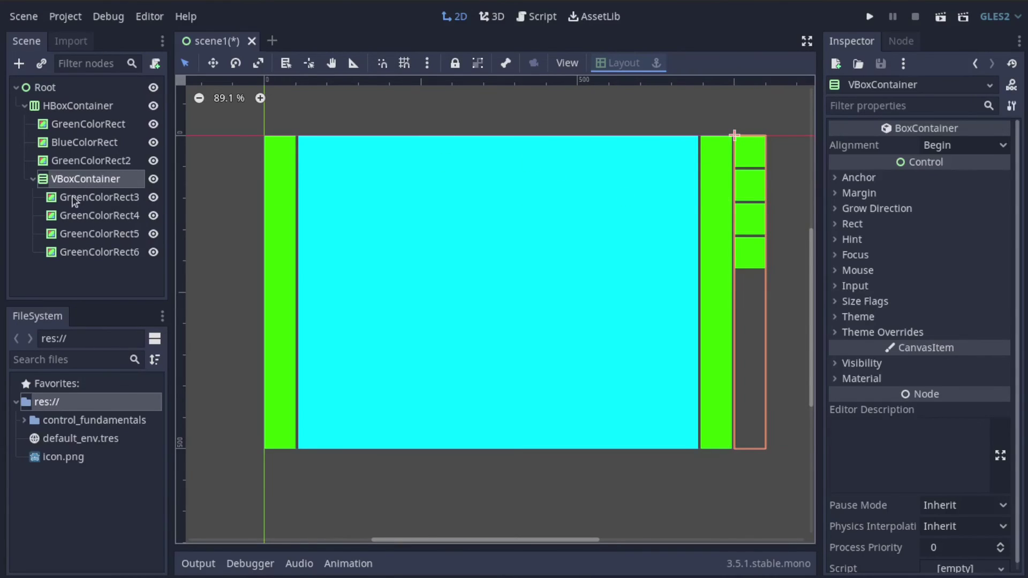
pyautogui.click(935, 150)
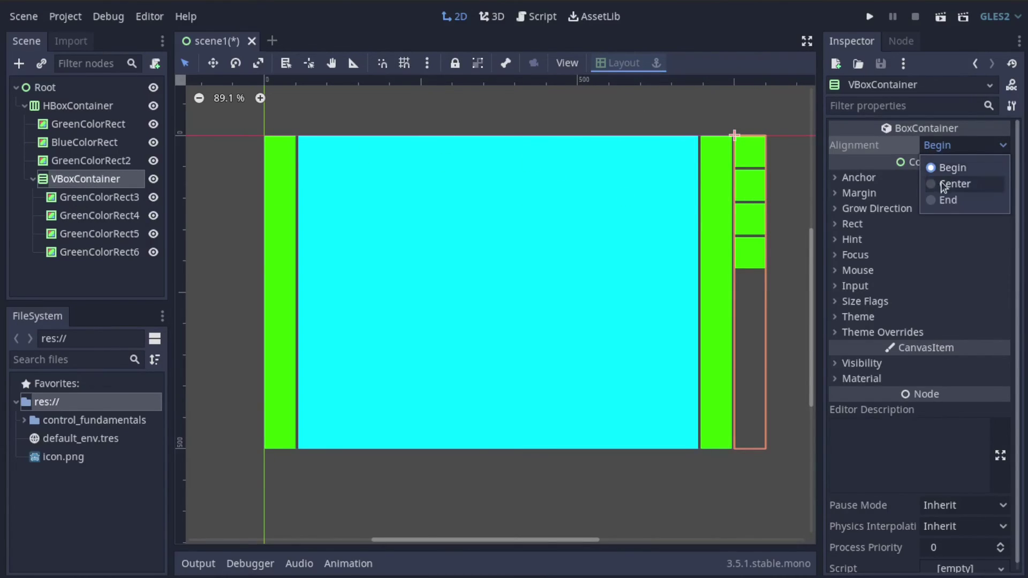
pyautogui.click(954, 183)
pyautogui.click(929, 150)
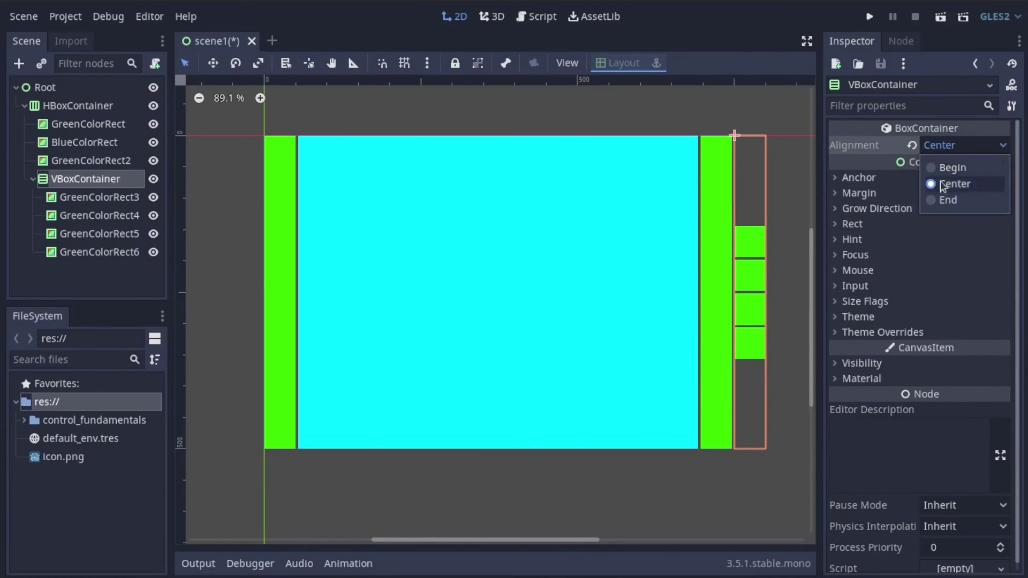
pyautogui.click(958, 200)
pyautogui.click(945, 149)
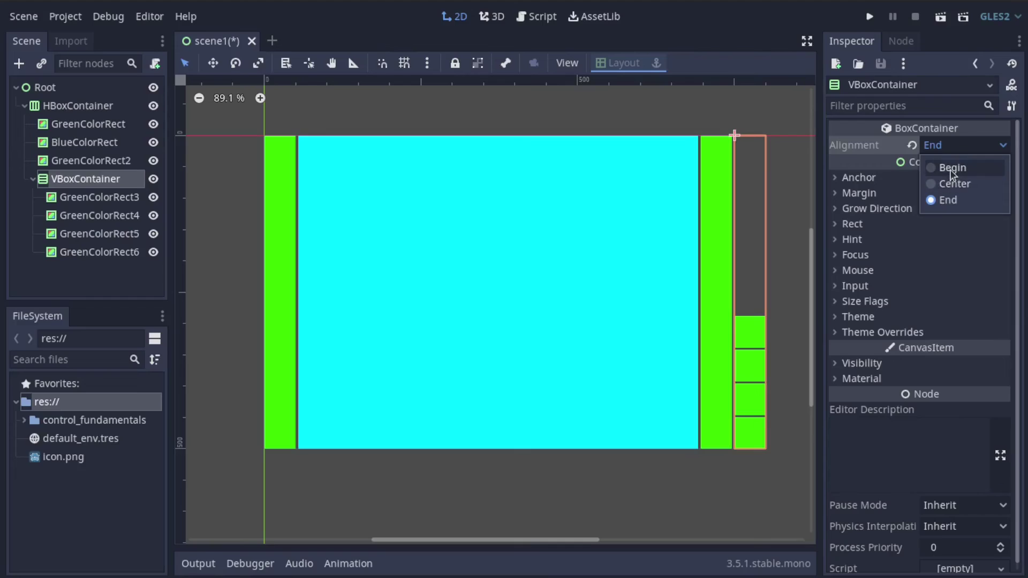
pyautogui.click(951, 184)
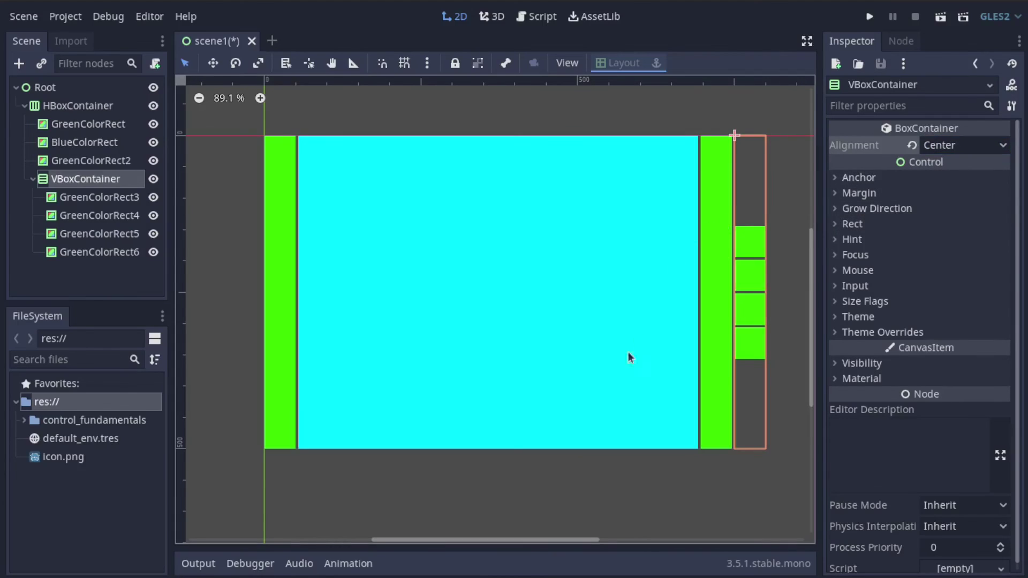
# Enable Expand in the VBoxContainer's horizontal size flags, and compare them with BlueColorRect's size flags
pyautogui.click(878, 302)
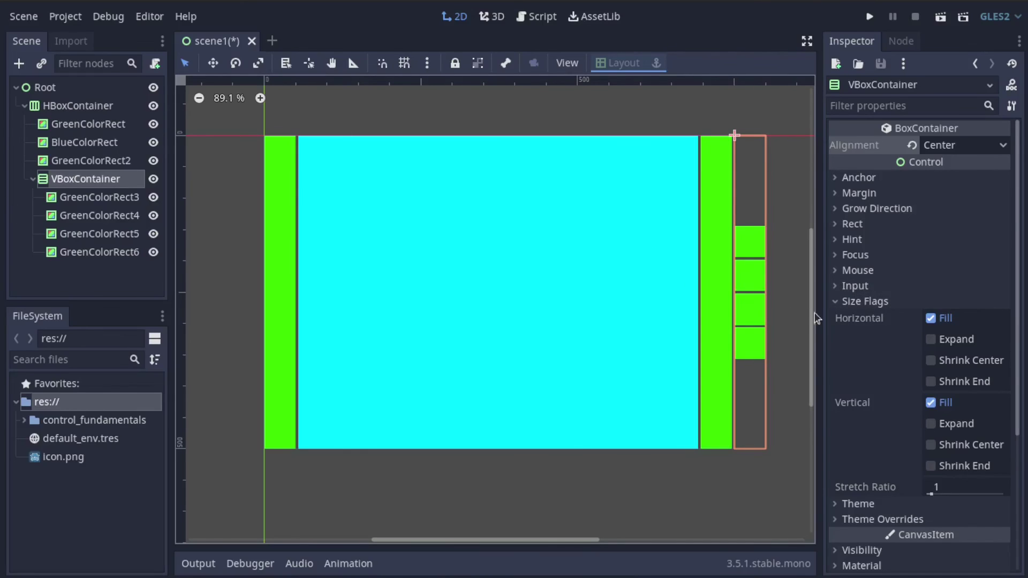
pyautogui.click(933, 338)
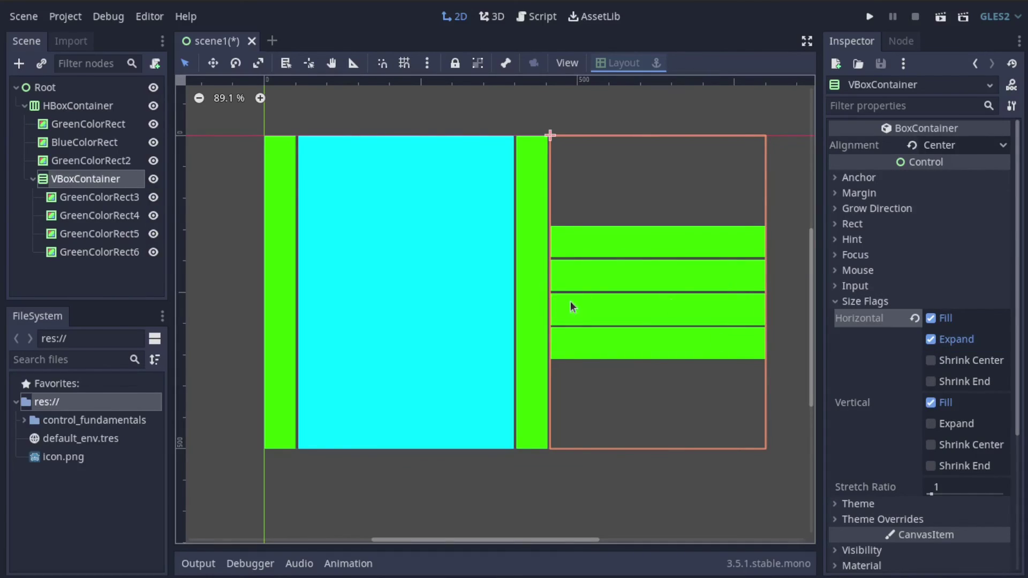
pyautogui.click(74, 143)
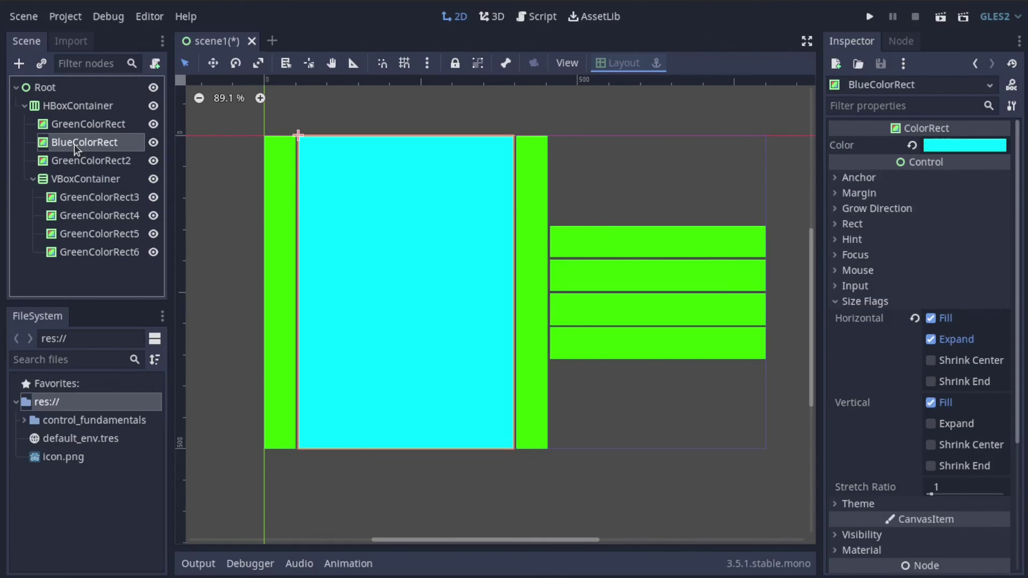
# Select the VBoxContainer and check its Anchor and Margin properties, leaving both sections collapsed
pyautogui.click(84, 179)
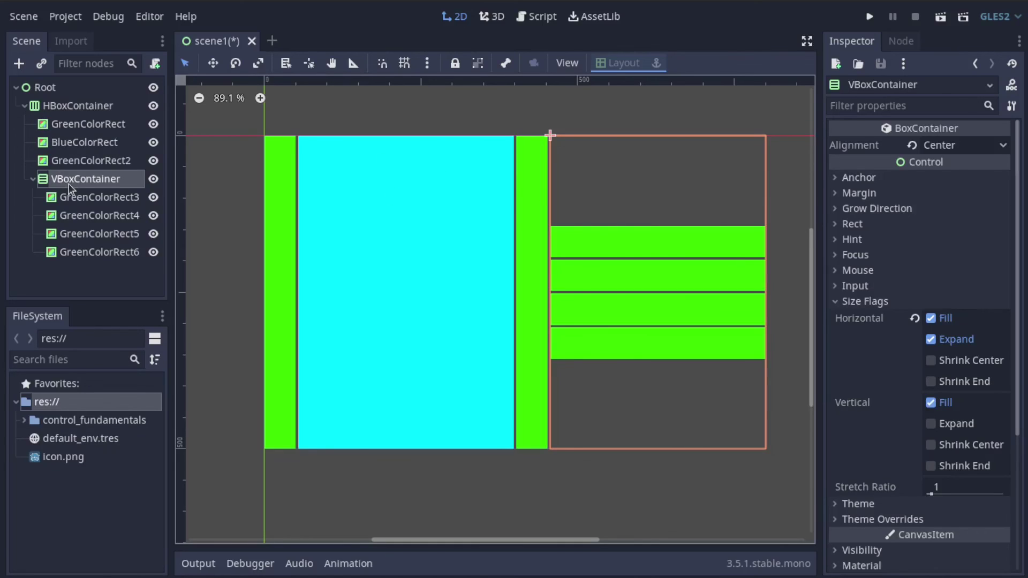
pyautogui.click(861, 176)
pyautogui.click(862, 177)
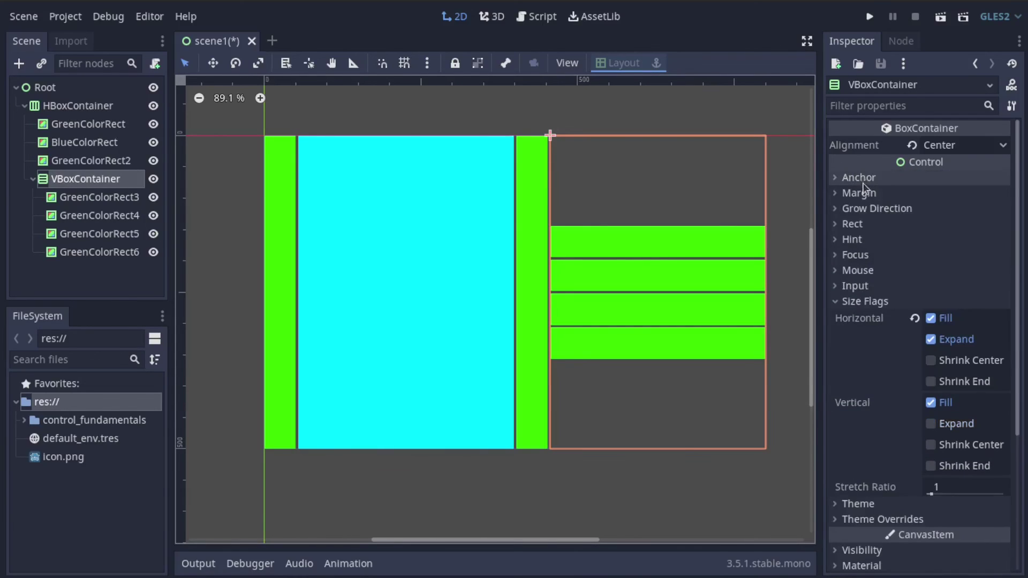
pyautogui.click(862, 193)
pyautogui.click(863, 194)
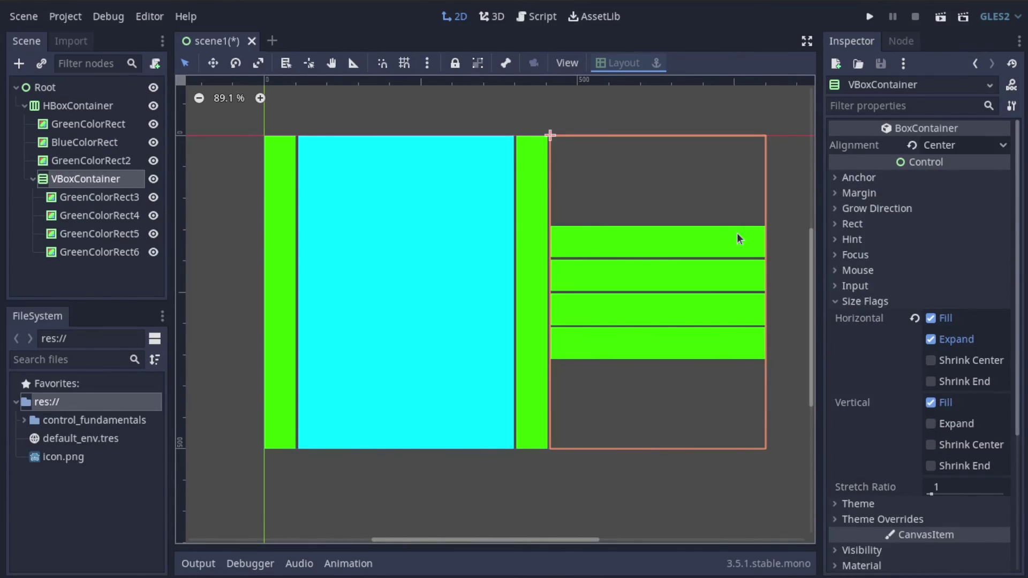
pyautogui.click(69, 181)
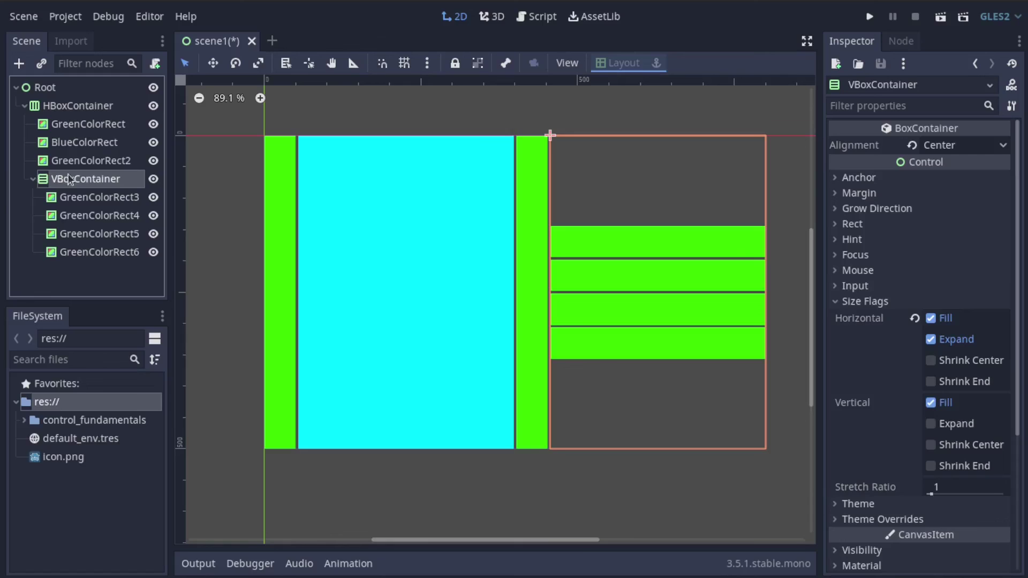
# Select the parent HBoxContainer and examine its anchors, margins and remaining property sections
pyautogui.click(73, 107)
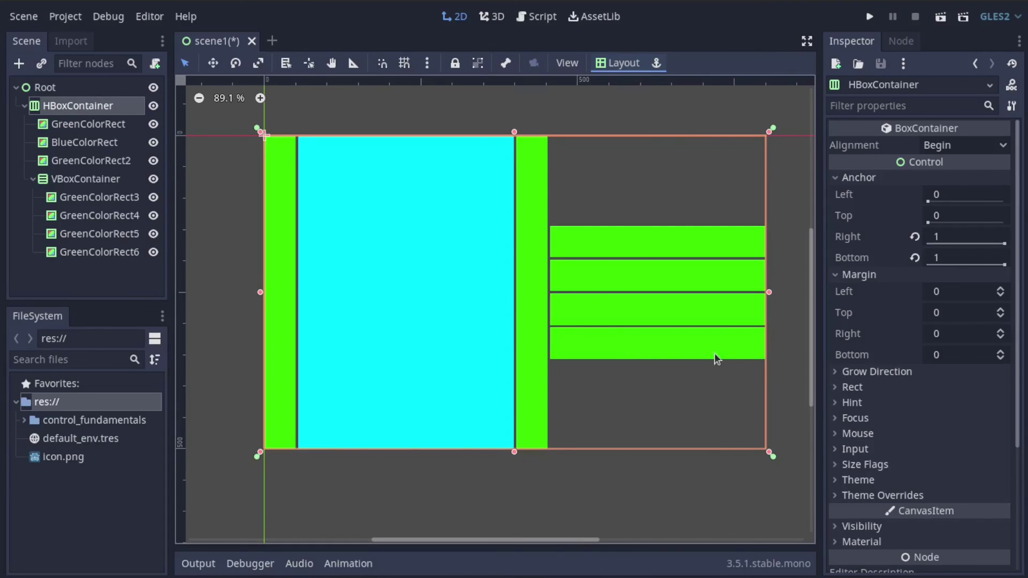
pyautogui.scroll(-3, 920, 383)
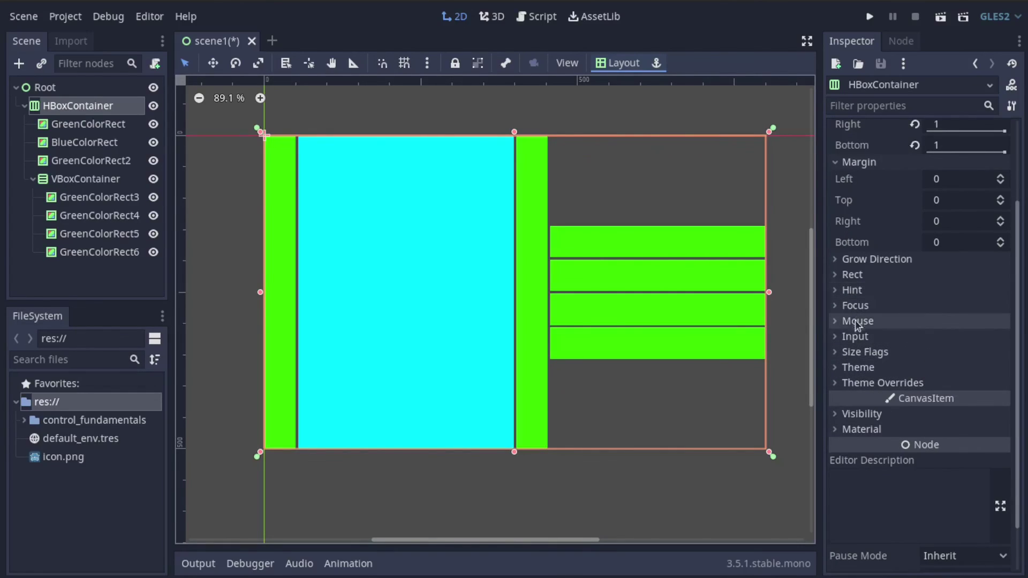